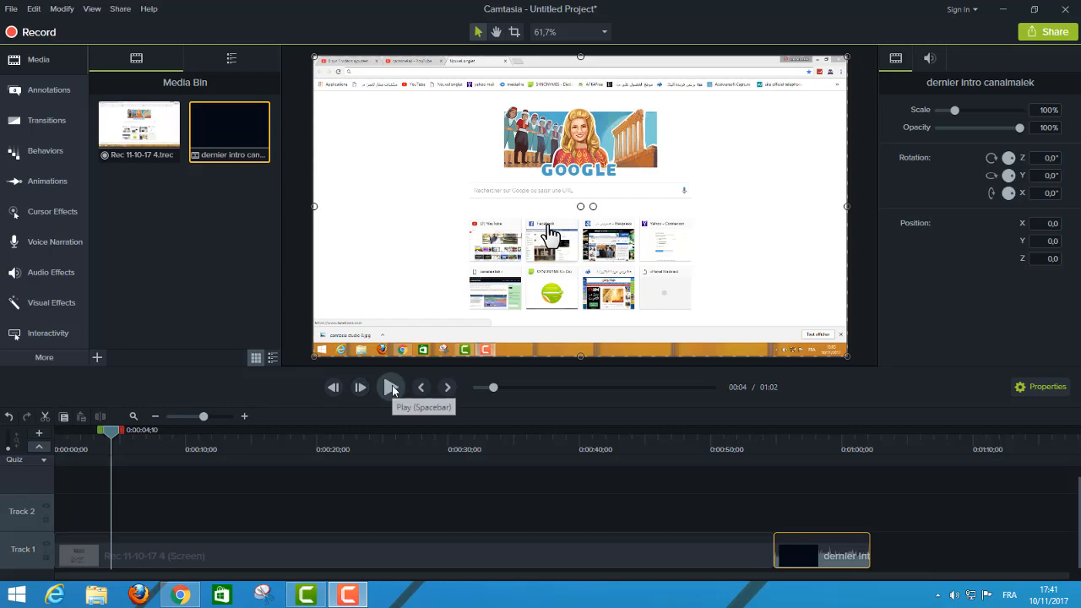
# - Preview the screen recording up to about 12 seconds and add the Cursor Highlight effect to it
pyautogui.click(391, 387)
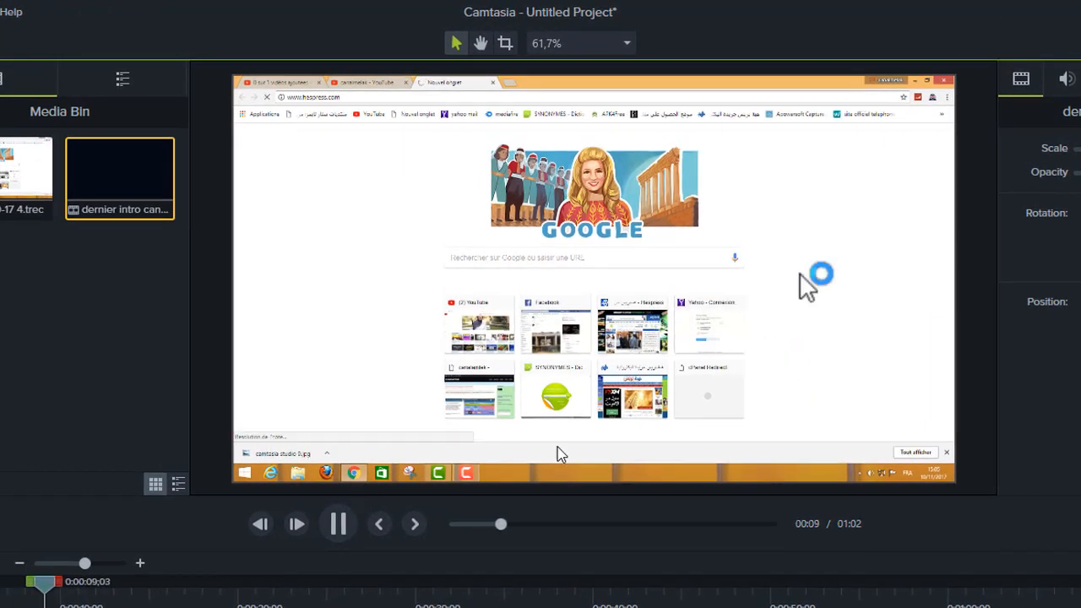
pyautogui.click(339, 528)
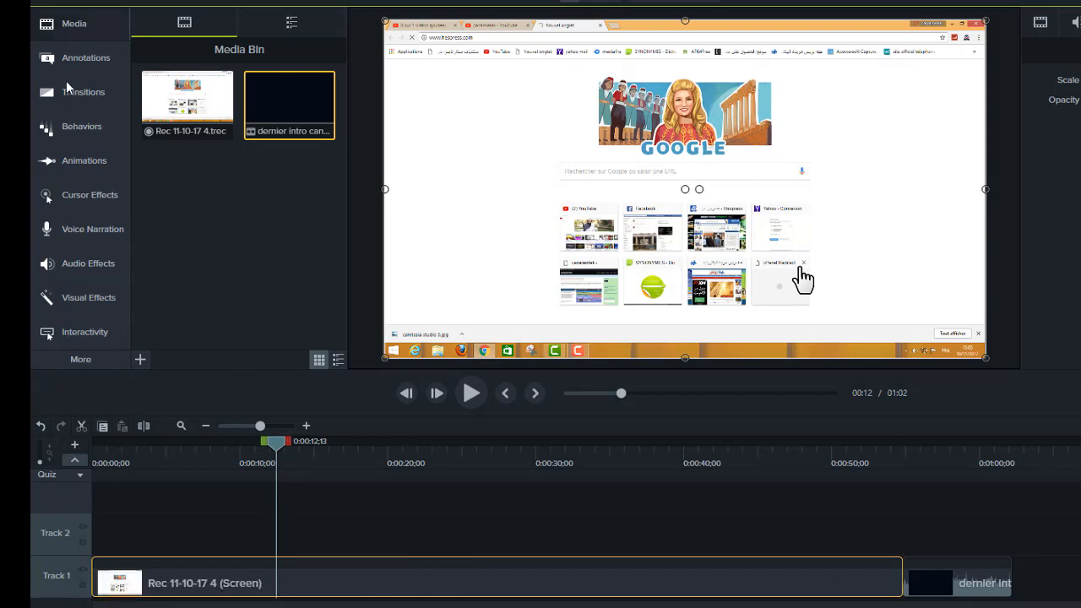
pyautogui.click(90, 194)
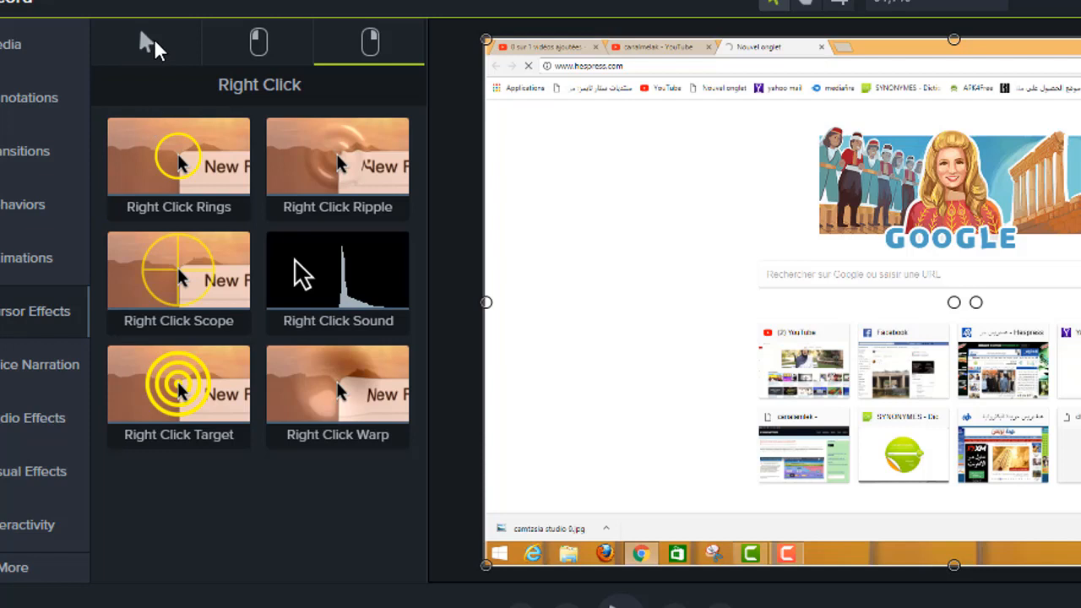
pyautogui.click(144, 47)
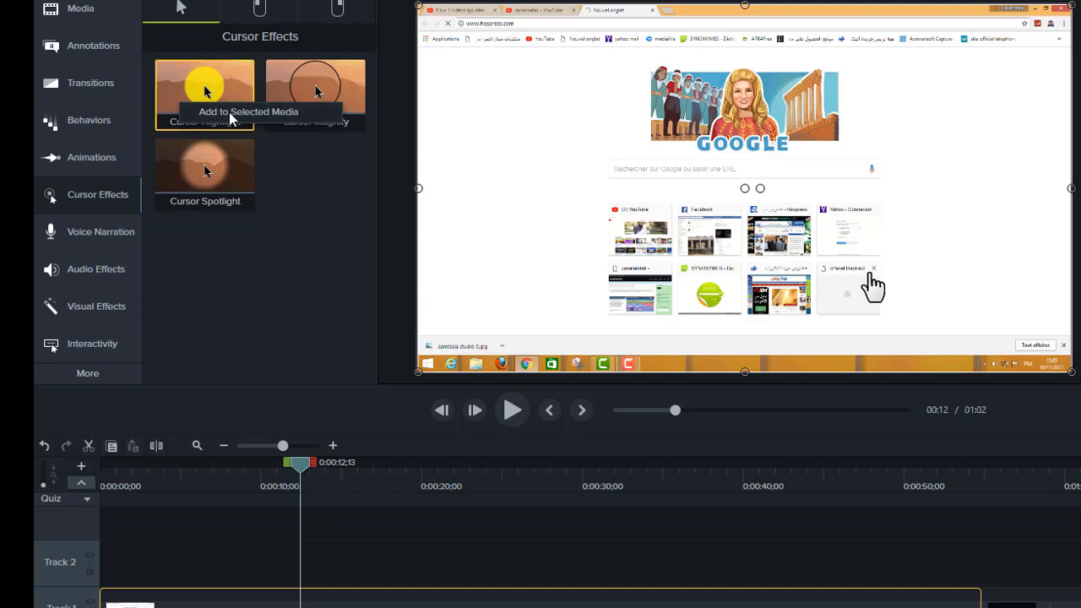
pyautogui.click(232, 114)
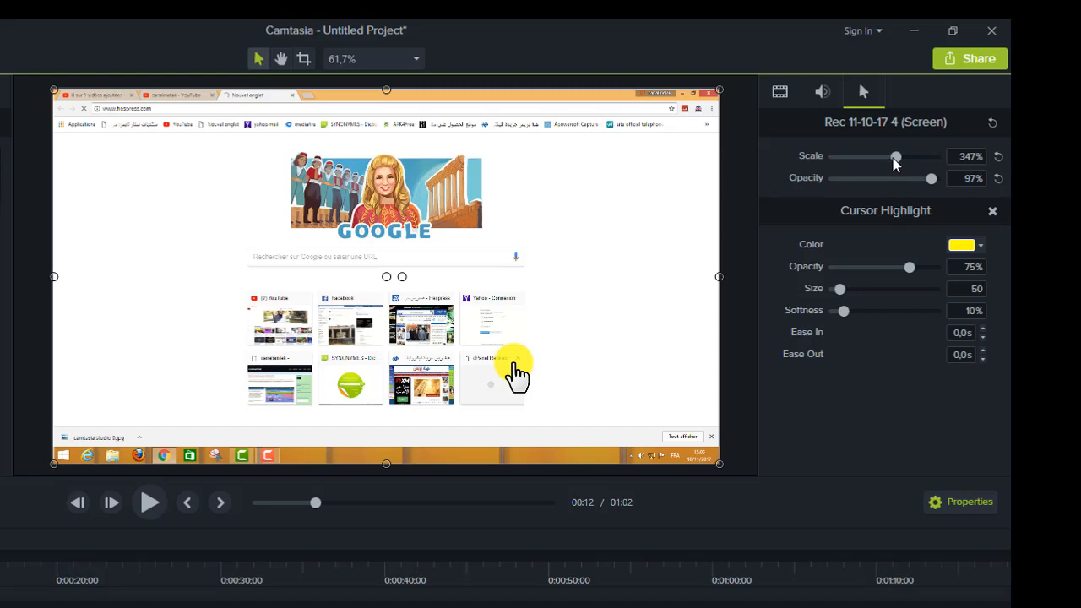
# - Set the recording's cursor scale to 417% and its cursor opacity to 65%
pyautogui.moveTo(895, 158); pyautogui.dragTo(865, 158)
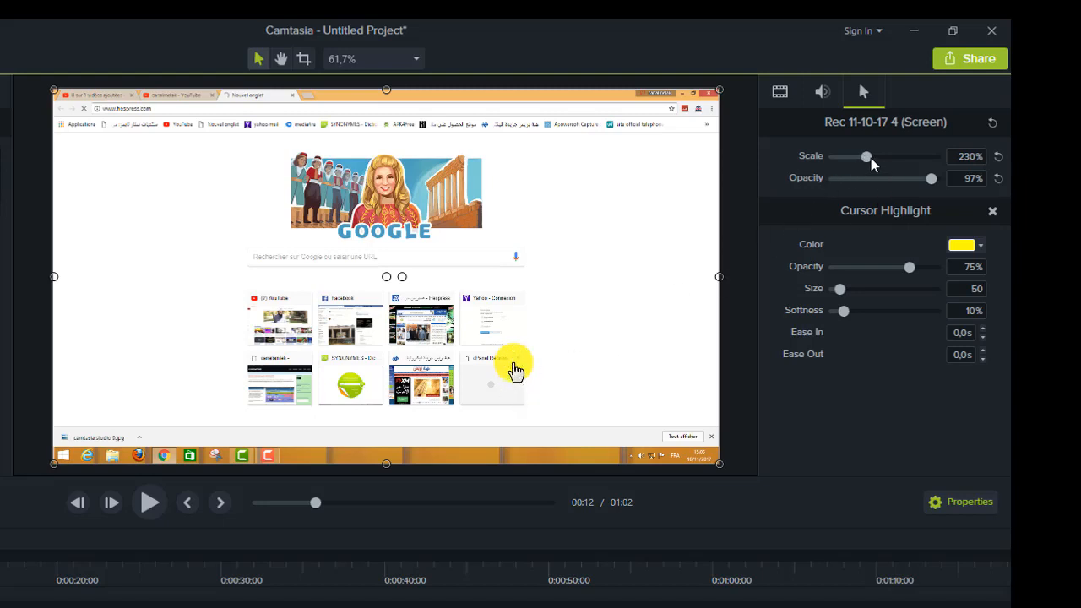
pyautogui.moveTo(870, 158); pyautogui.dragTo(918, 158)
pyautogui.click(931, 179)
pyautogui.moveTo(931, 180); pyautogui.dragTo(892, 179)
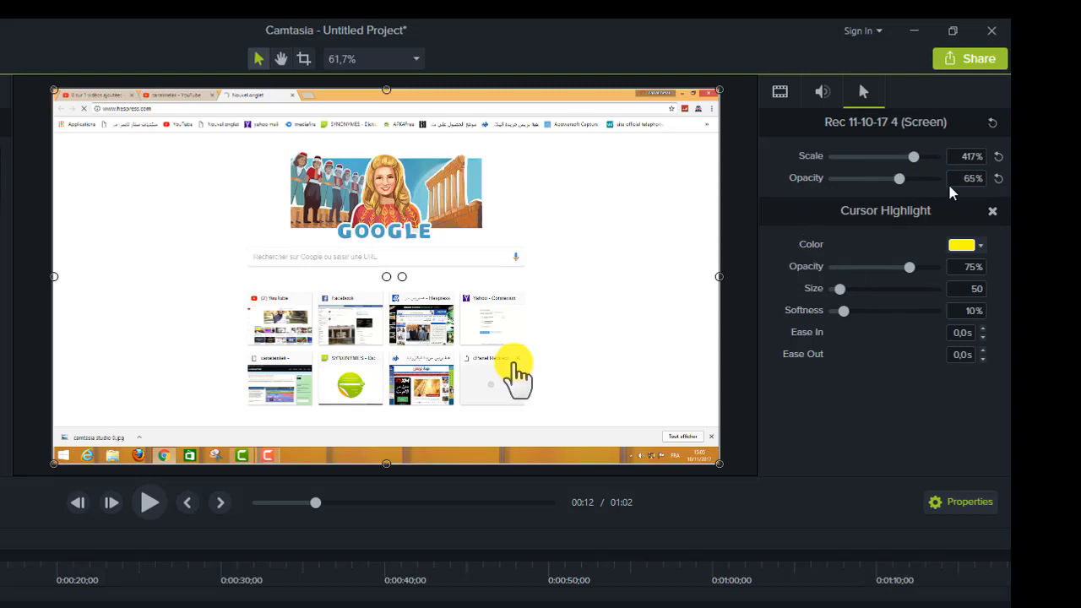
# - Try green and red as the Cursor Highlight color
pyautogui.click(981, 245)
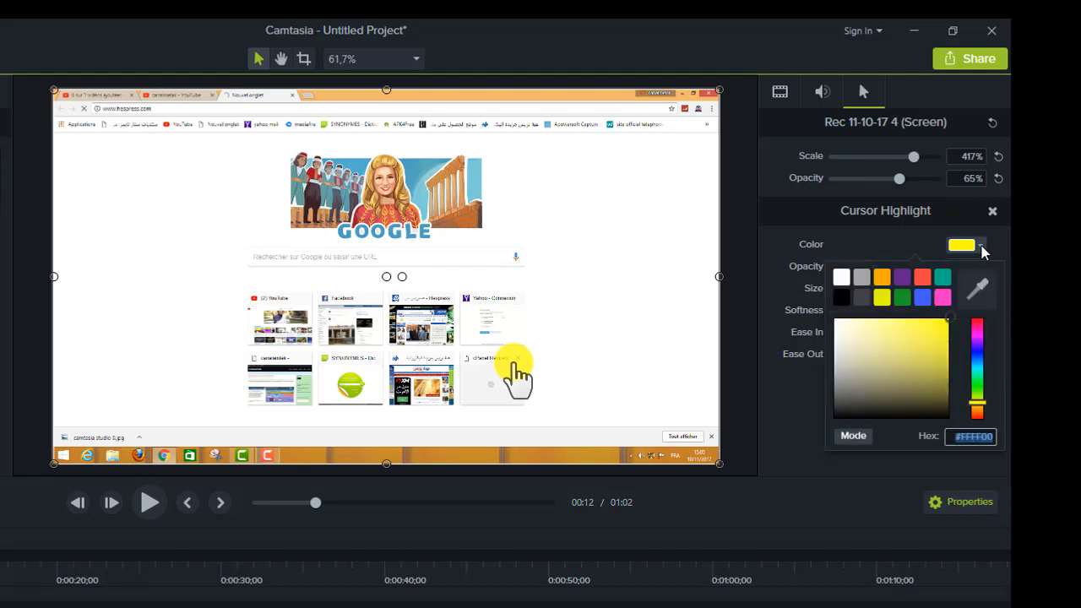
pyautogui.click(902, 297)
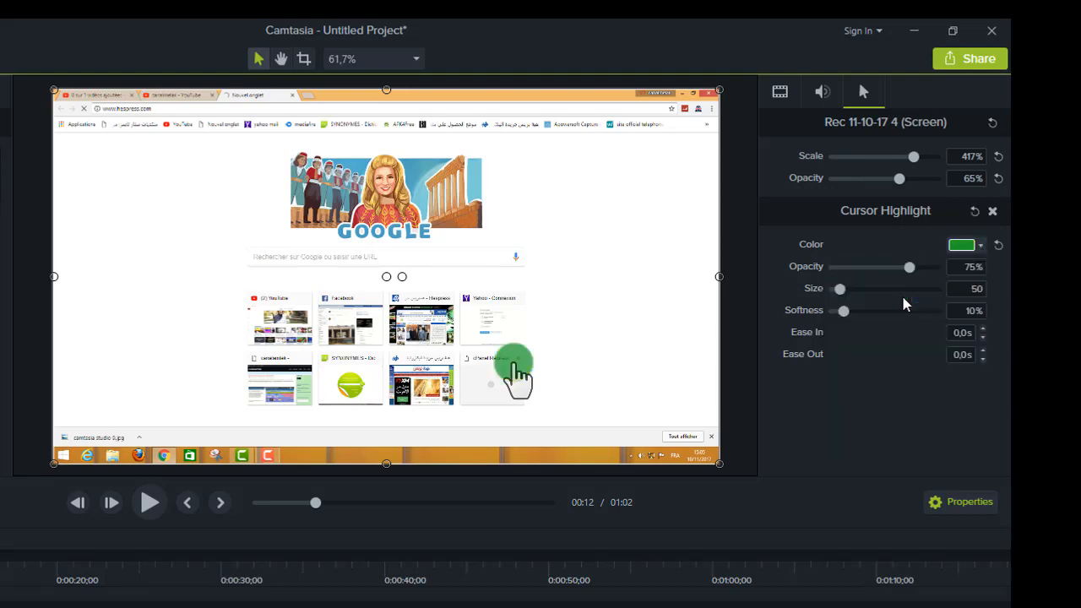
pyautogui.click(980, 245)
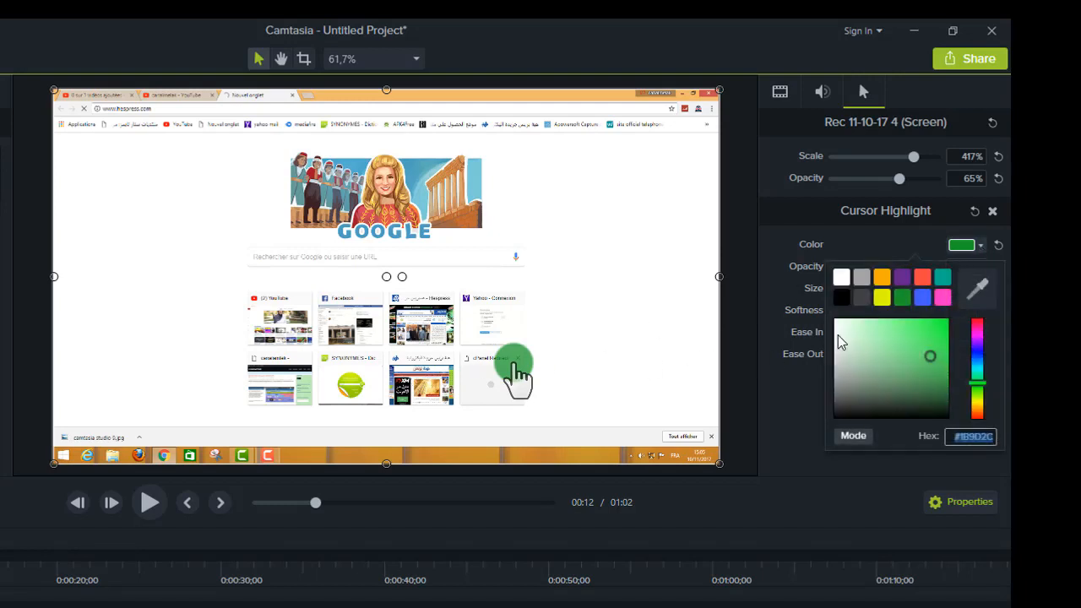
pyautogui.click(922, 279)
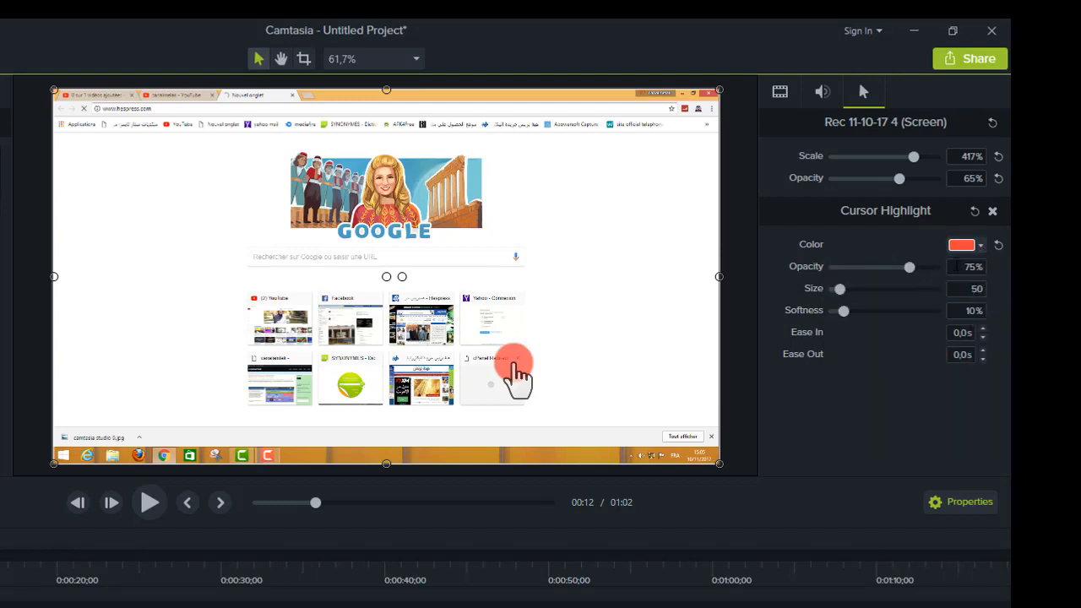
# - Set the Cursor Highlight to the yellow swatch color, size 83 and softness 23%
pyautogui.click(980, 245)
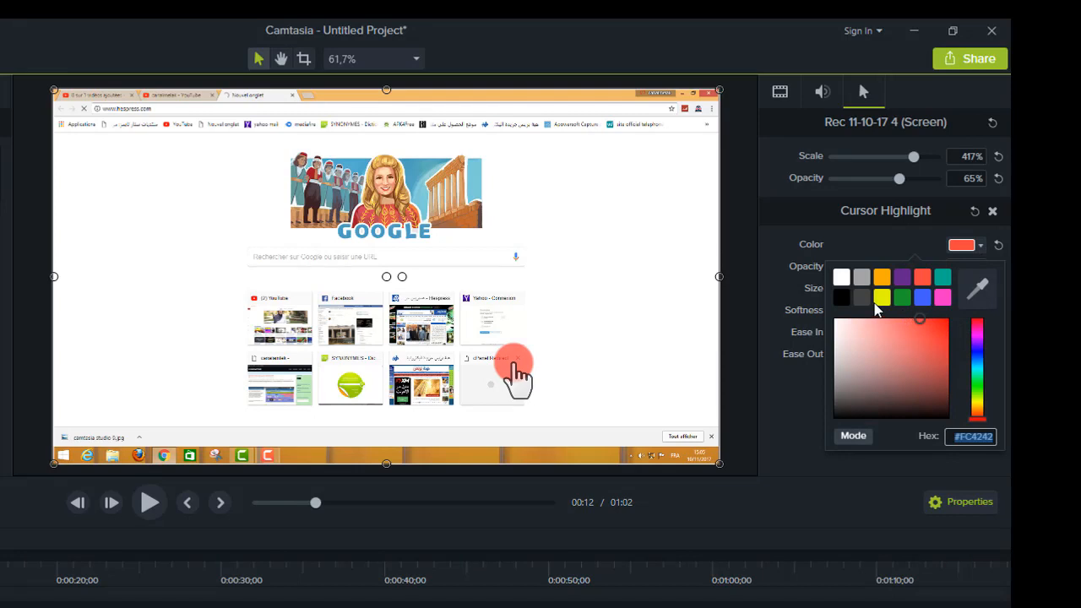
pyautogui.click(882, 298)
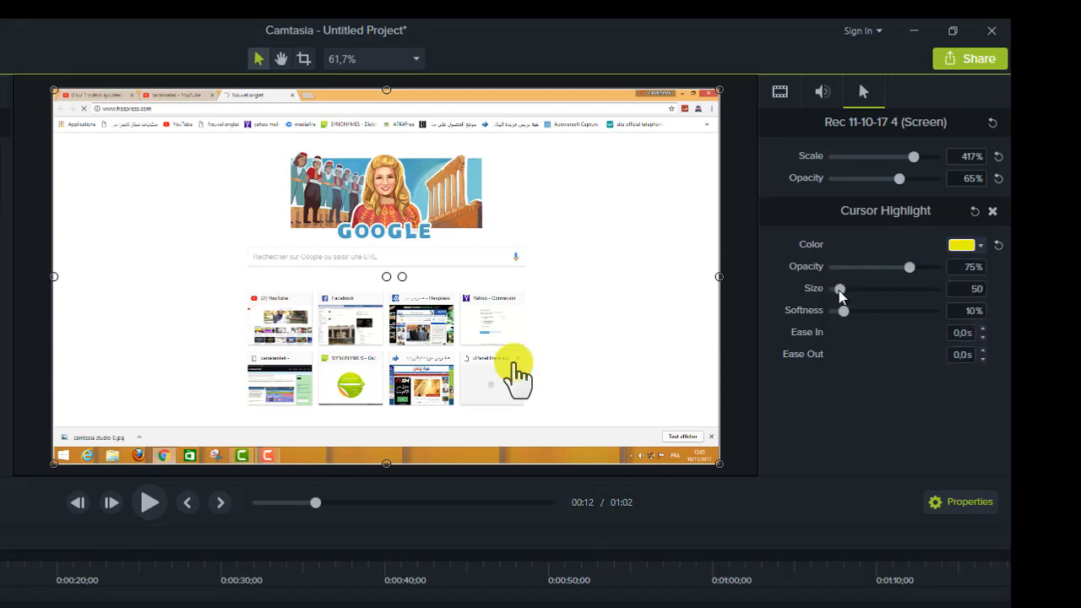
pyautogui.moveTo(840, 290)
pyautogui.mouseDown()
pyautogui.moveTo(868, 290)
pyautogui.moveTo(844, 289)
pyautogui.mouseUp()
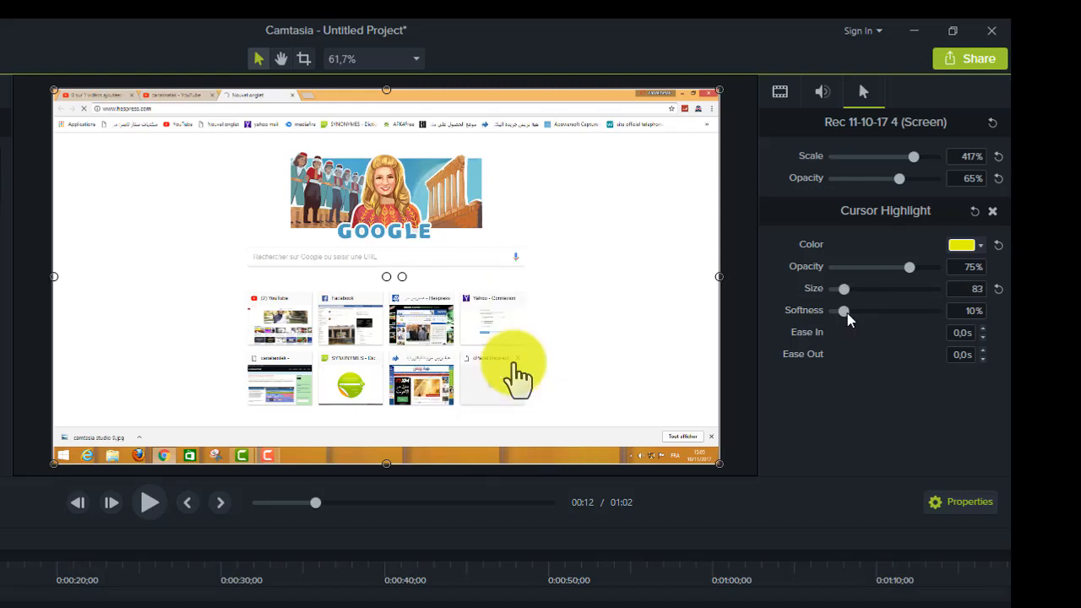
pyautogui.moveTo(847, 313); pyautogui.dragTo(860, 312)
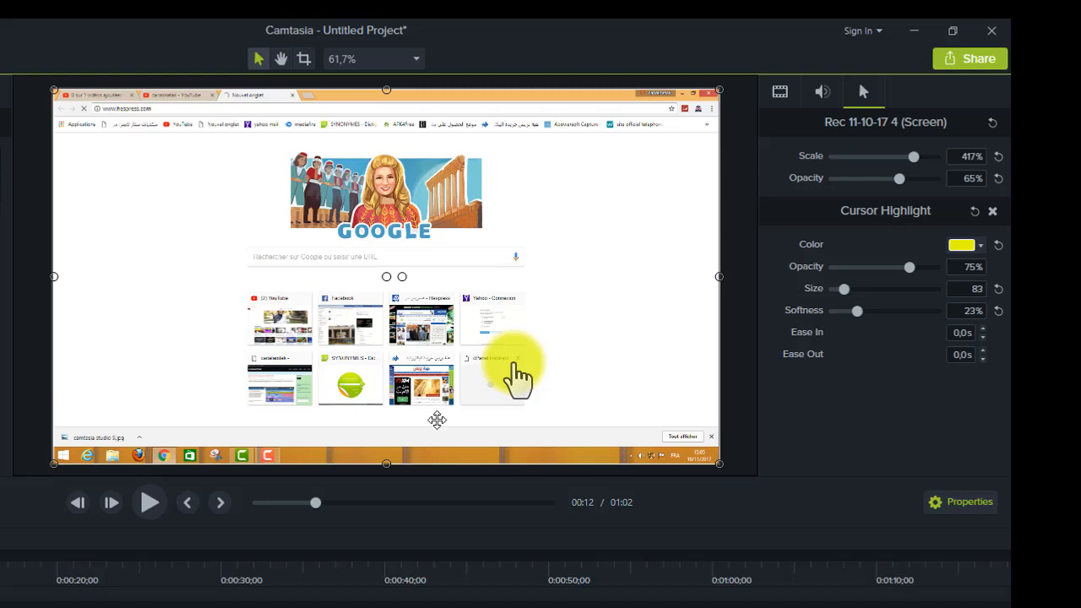
# - Play the recording from 12 seconds to preview the highlighted cursor, pausing at about 23 seconds
pyautogui.click(150, 503)
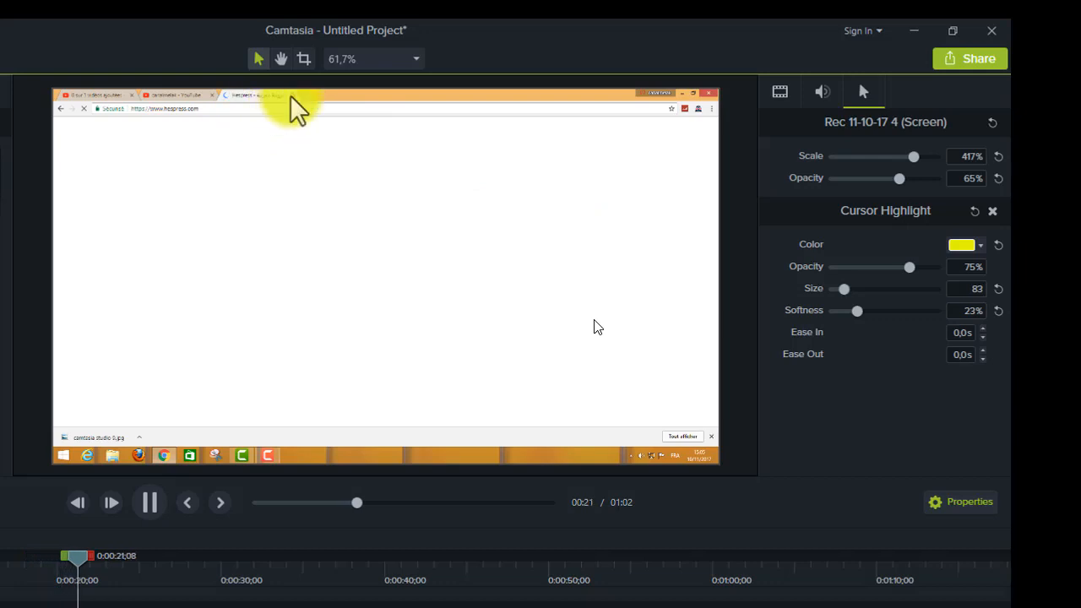
pyautogui.click(149, 504)
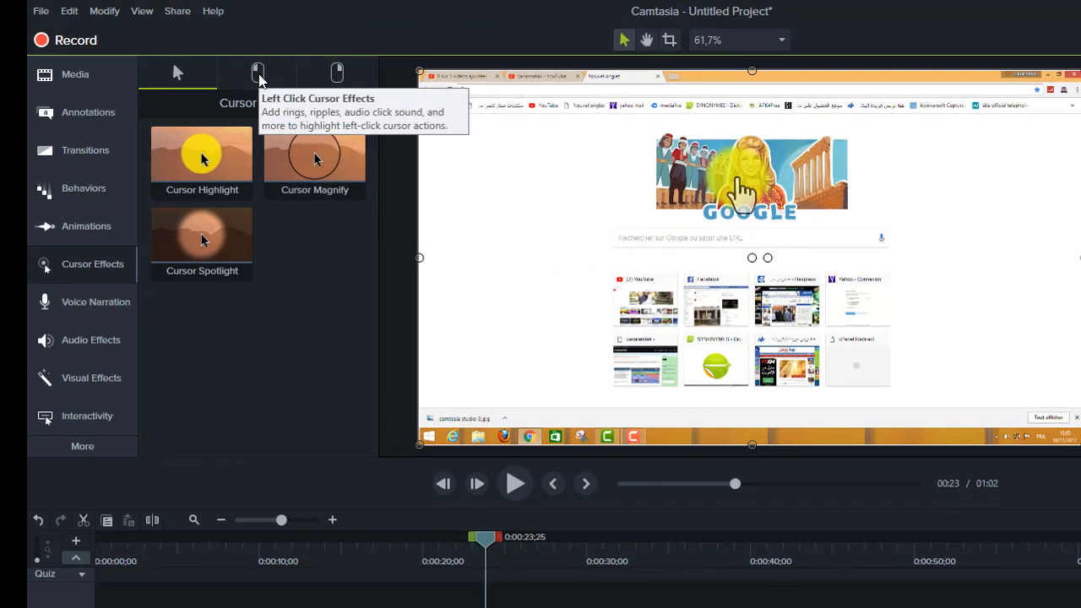
# - Add the Left Click Target effect to the recording with pink color, 75% opacity, size 33, 2 rings and 1.48 s duration
pyautogui.click(259, 76)
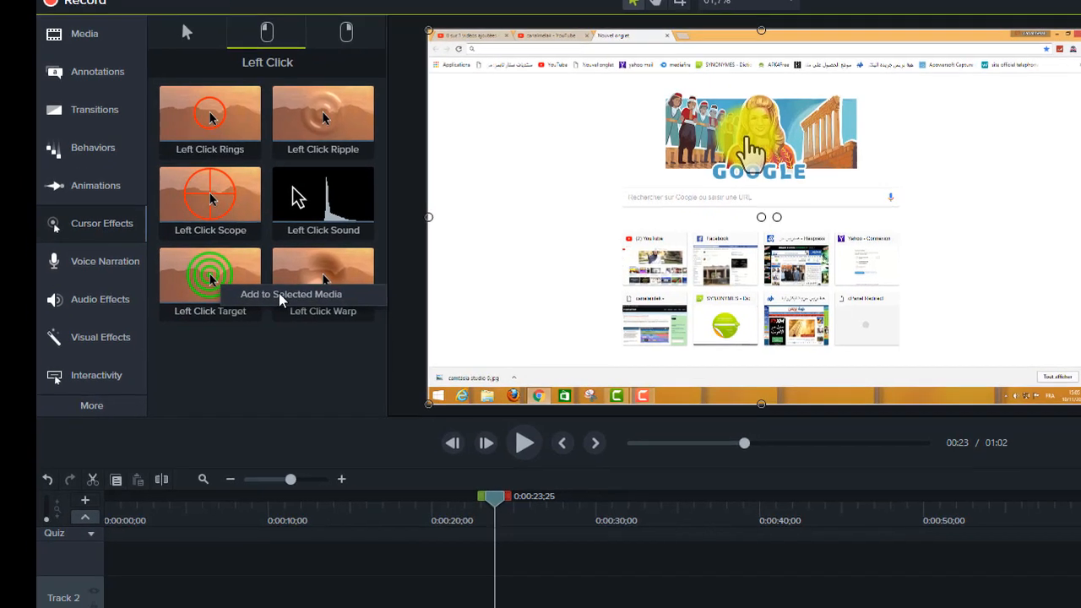
pyautogui.click(279, 293)
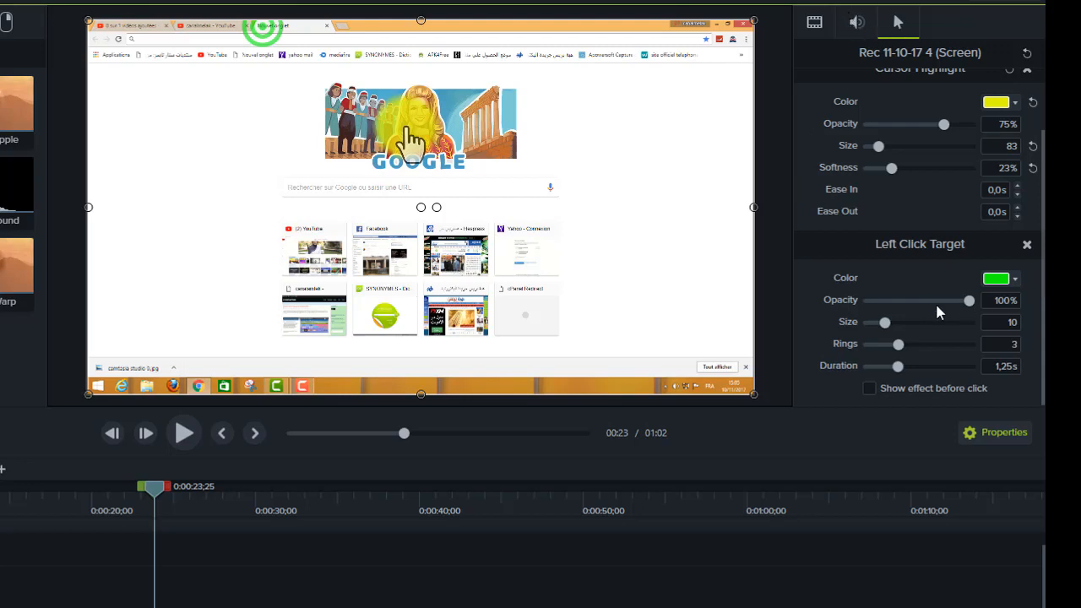
pyautogui.moveTo(968, 301); pyautogui.dragTo(943, 301)
pyautogui.click(1016, 283)
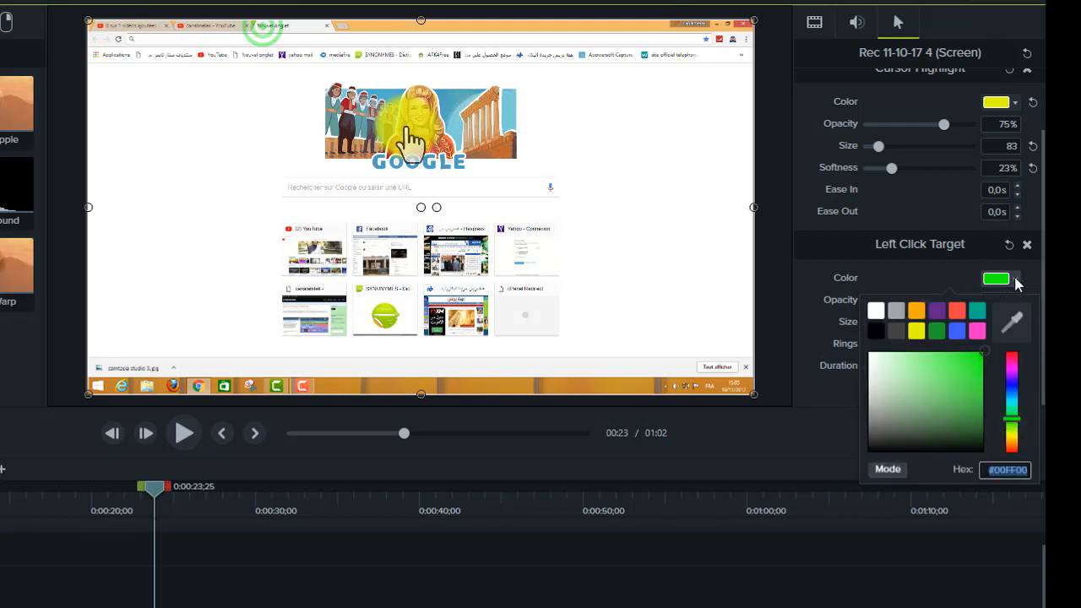
pyautogui.click(984, 337)
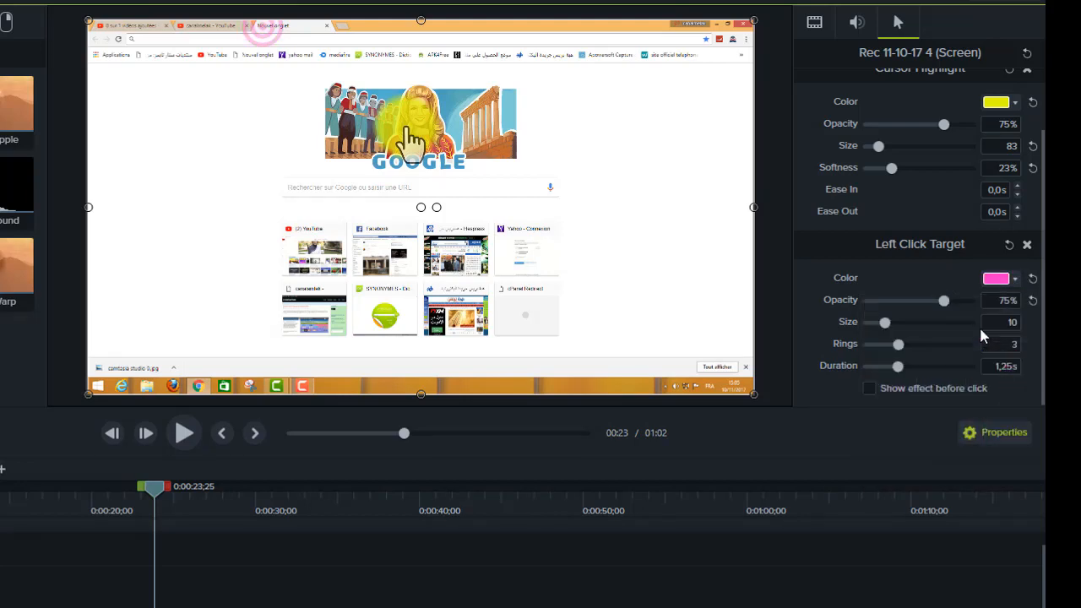
pyautogui.click(1014, 279)
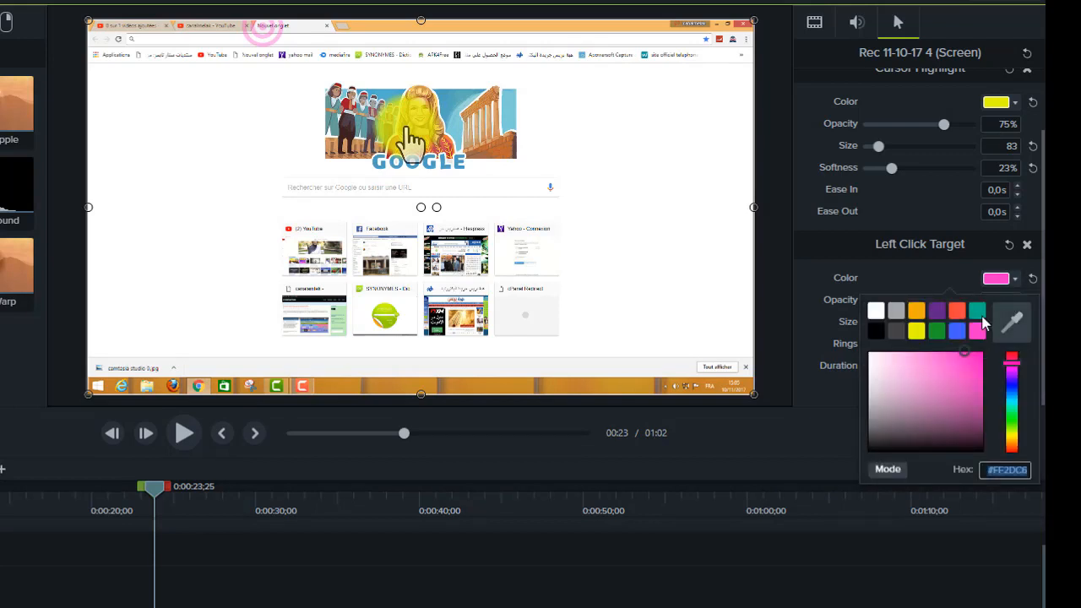
pyautogui.click(976, 333)
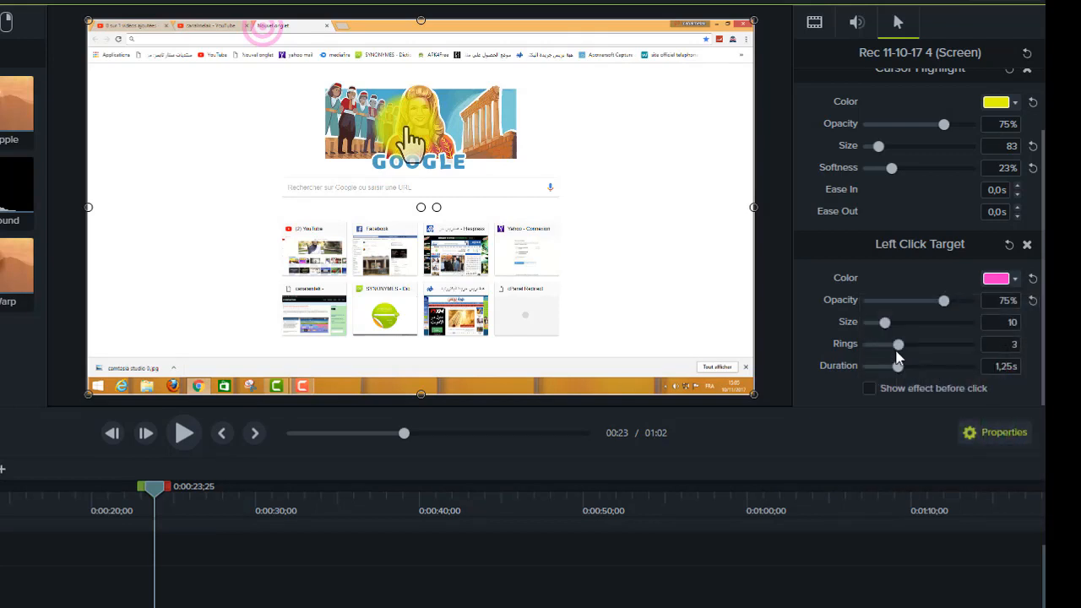
pyautogui.moveTo(884, 329); pyautogui.dragTo(923, 328)
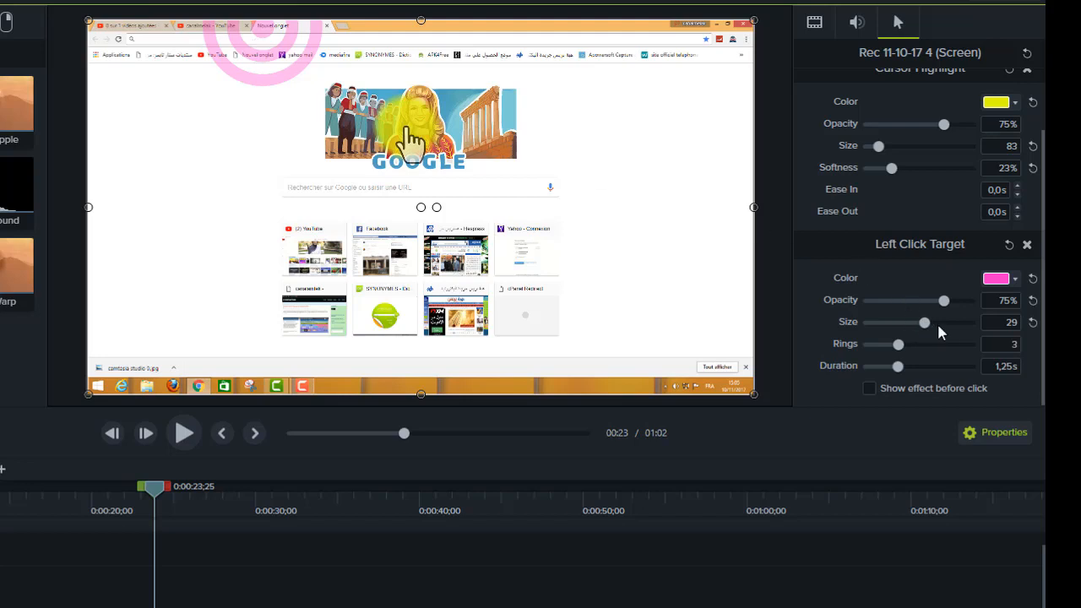
pyautogui.moveTo(925, 328); pyautogui.dragTo(905, 363)
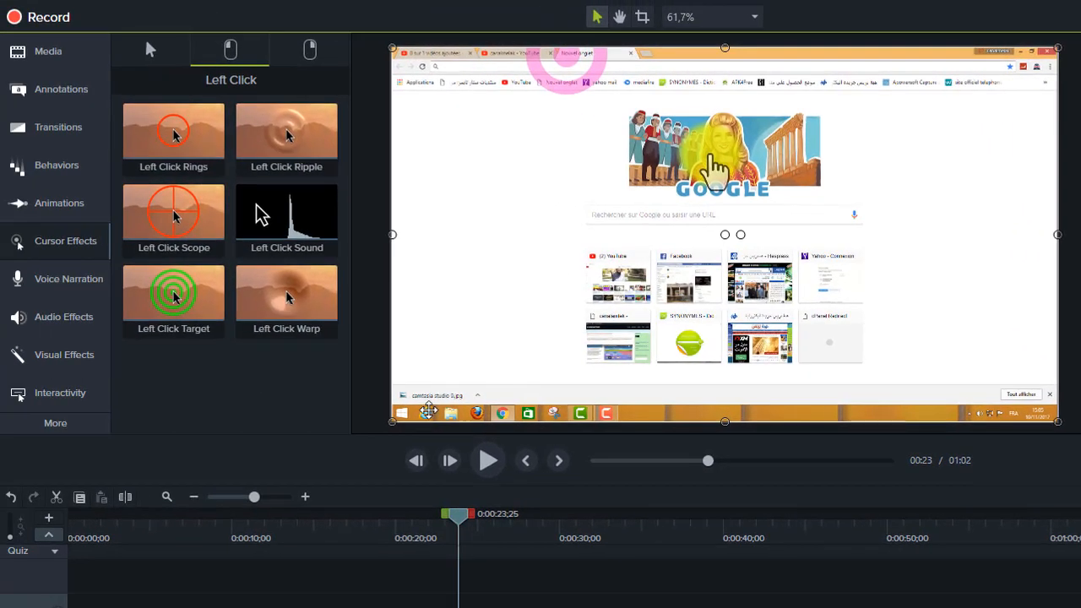
# - Add the Right Click Scope effect to the recording with blue color, 84% opacity, size 408 and 2.23 s duration
pyautogui.click(310, 50)
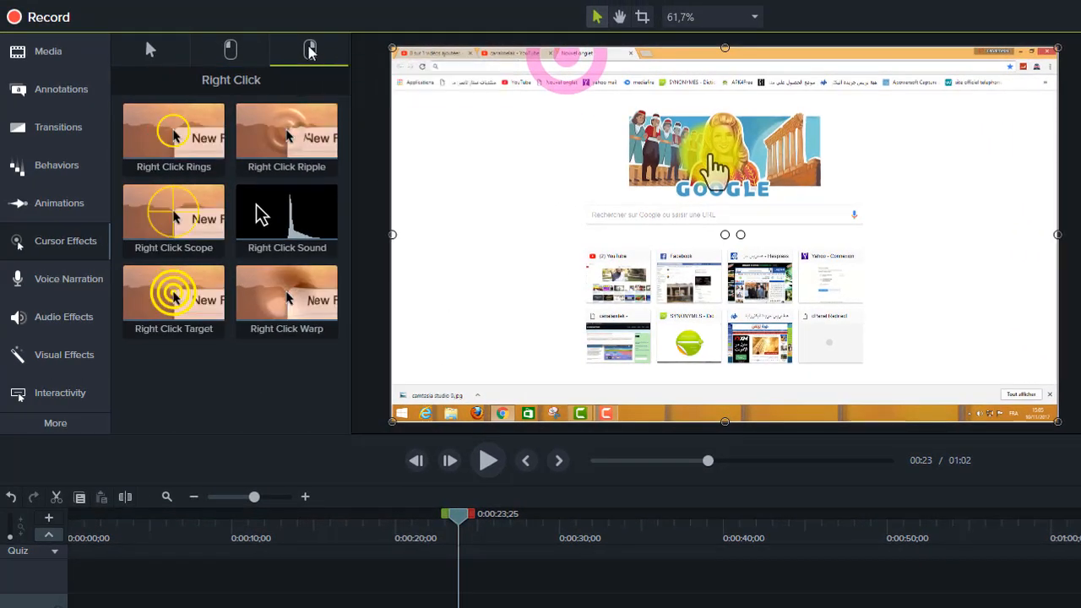
pyautogui.moveTo(279, 198); pyautogui.dragTo(324, 313)
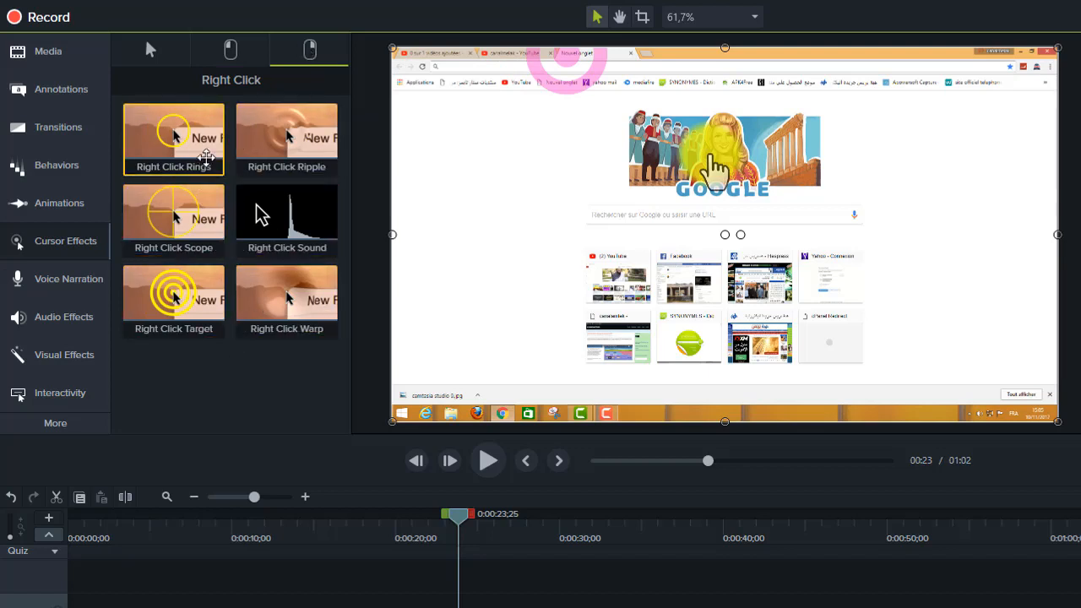
pyautogui.rightClick(180, 213)
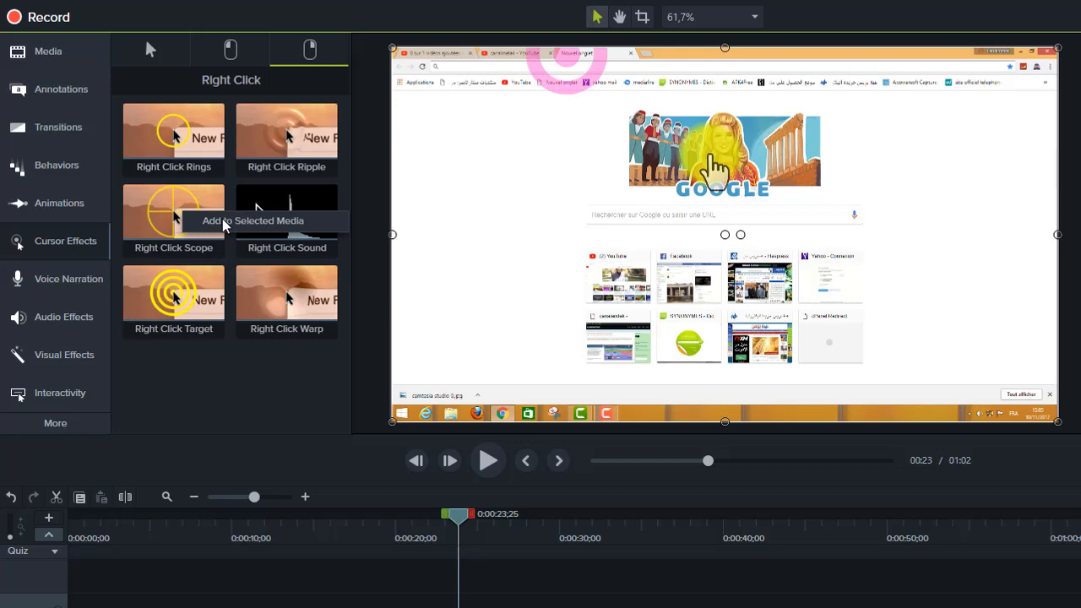
pyautogui.click(222, 224)
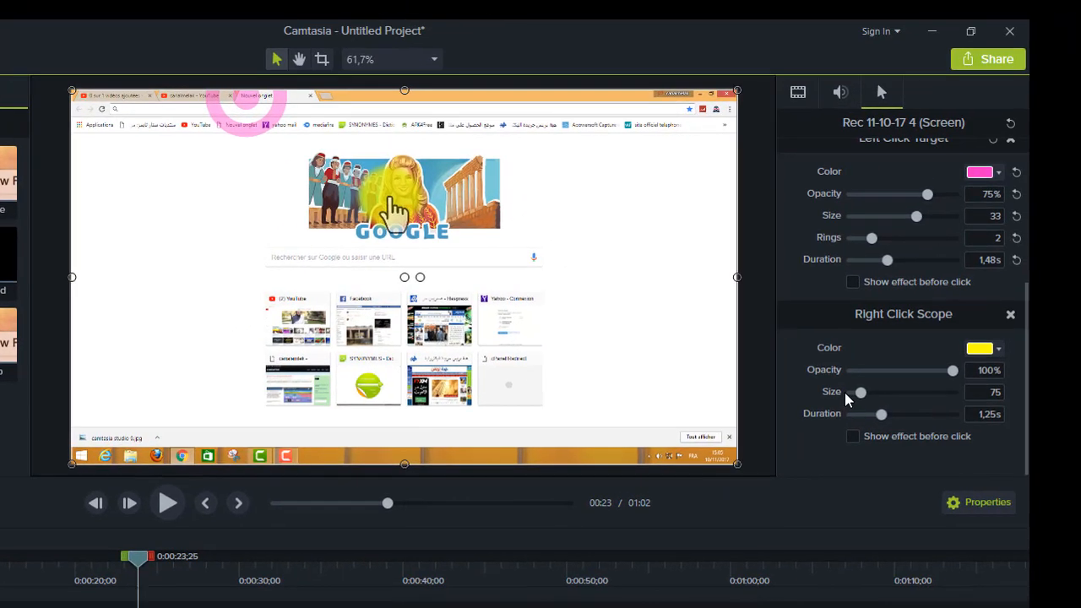
pyautogui.click(998, 349)
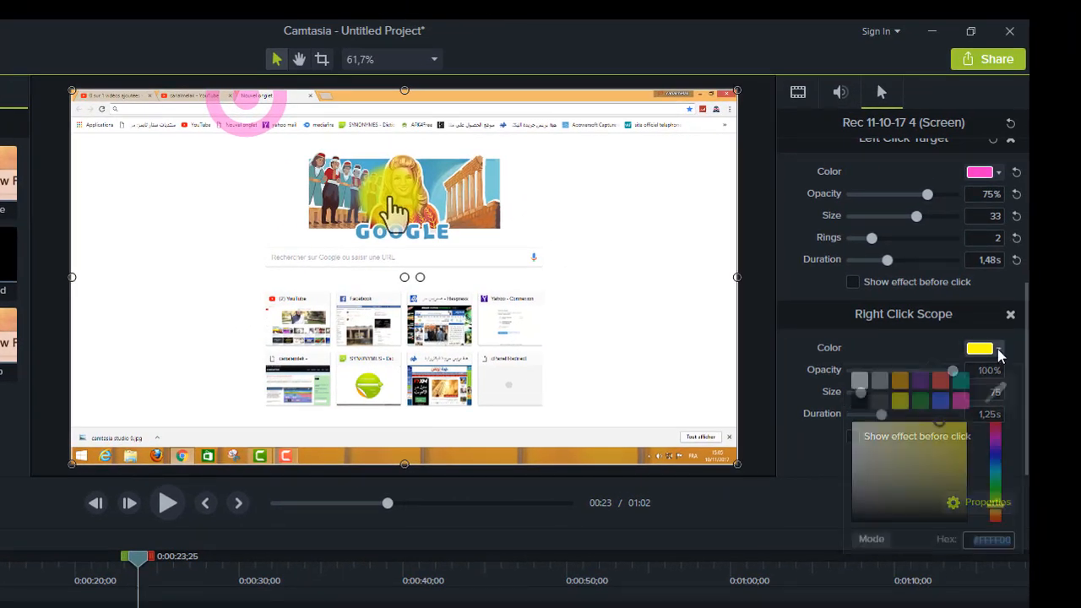
pyautogui.click(945, 403)
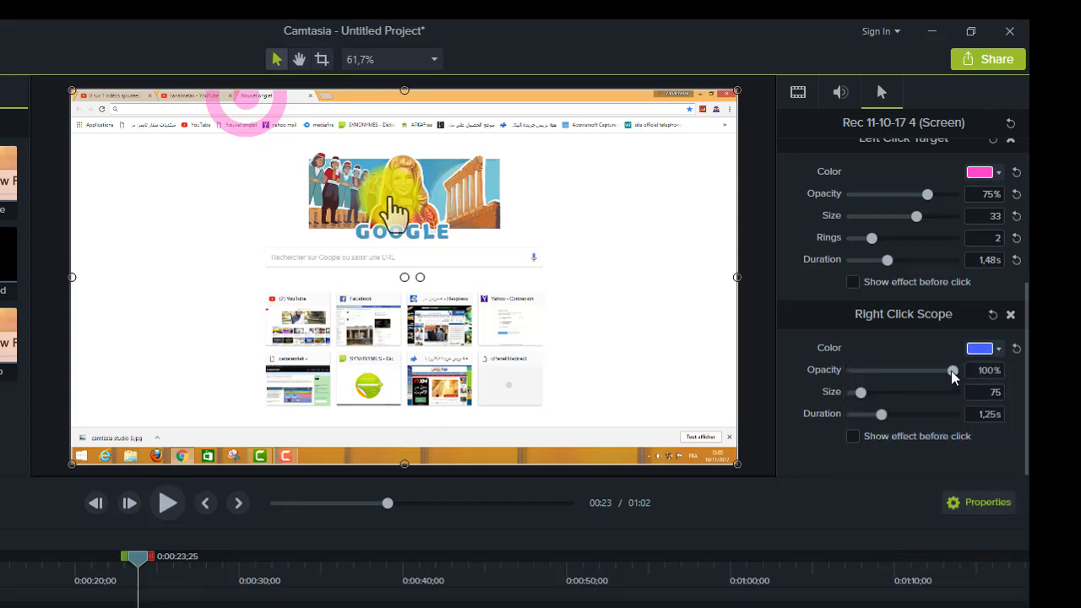
pyautogui.moveTo(951, 370)
pyautogui.mouseDown()
pyautogui.moveTo(897, 372)
pyautogui.moveTo(935, 371)
pyautogui.mouseUp()
pyautogui.moveTo(862, 393); pyautogui.dragTo(904, 415)
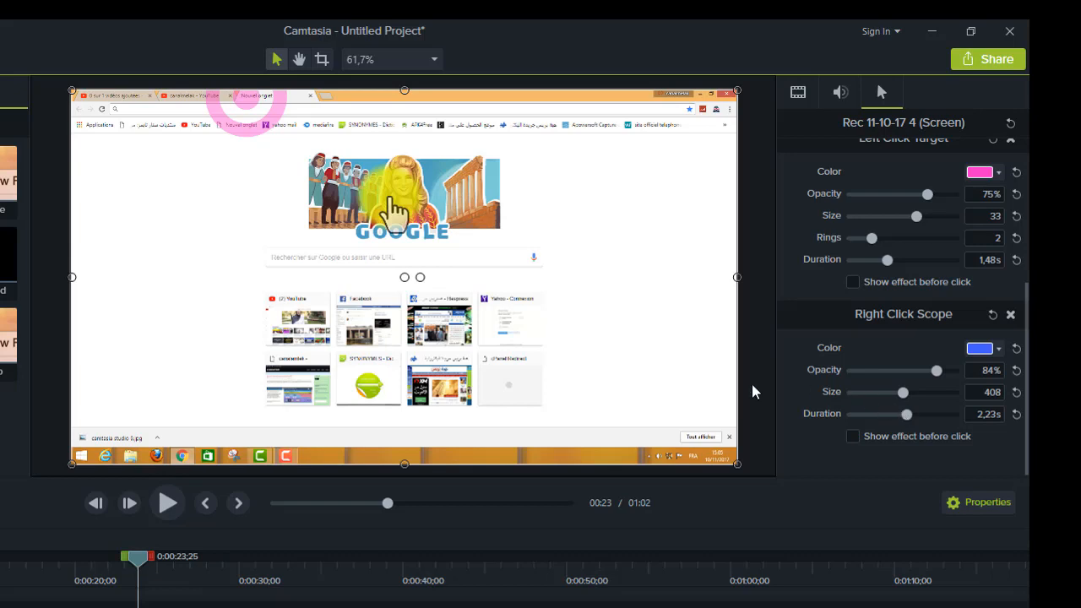
# - Play the recording from the beginning to preview the cursor highlight and click effects
pyautogui.moveTo(137, 557); pyautogui.dragTo(0, 557)
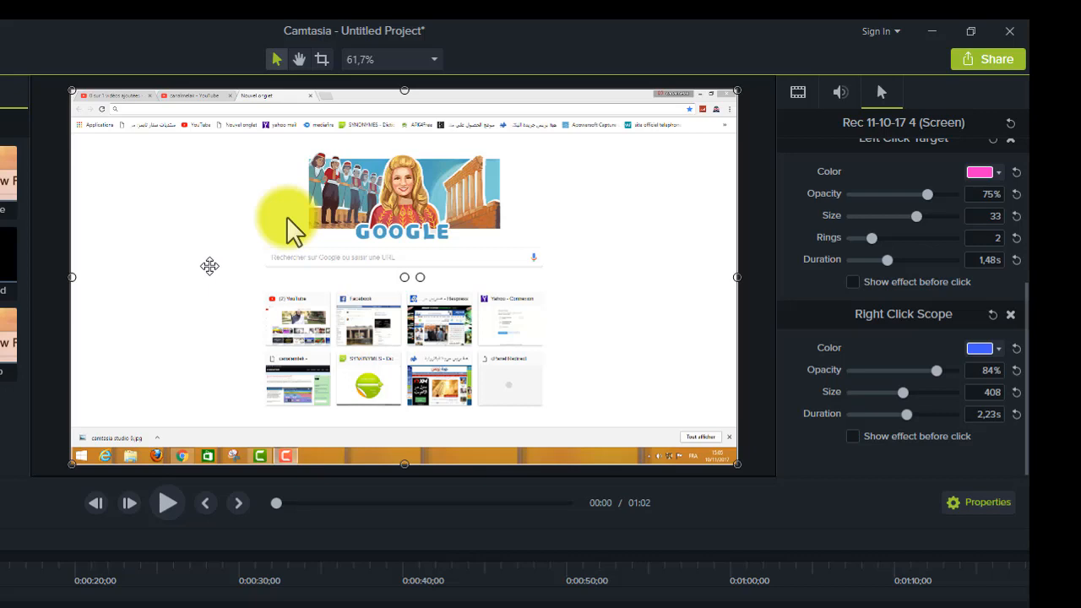
pyautogui.click(167, 504)
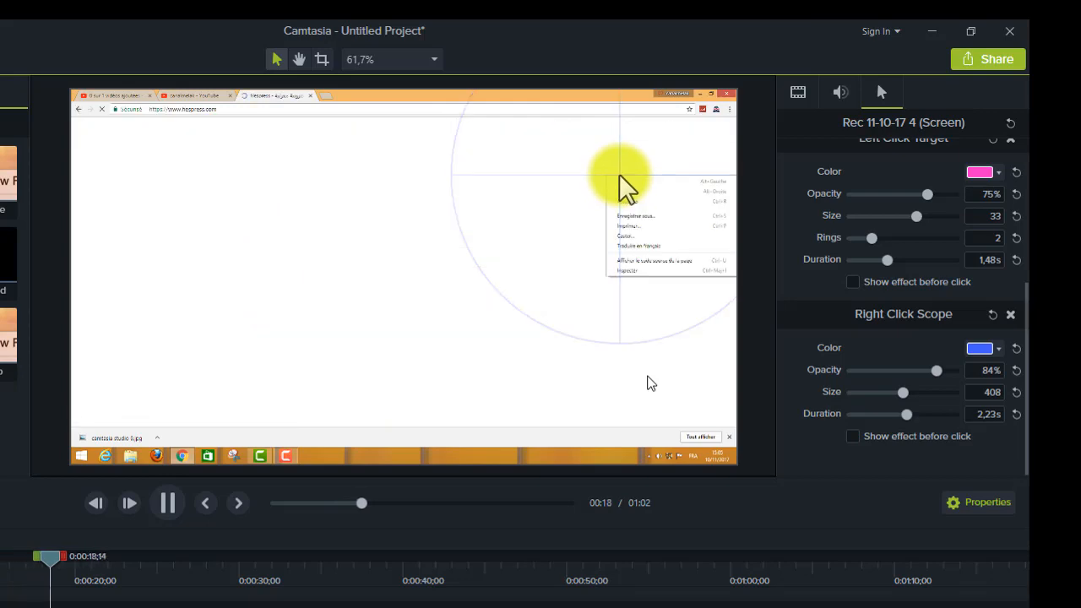
# - Move the playhead to about 57 seconds and add the Noise Removal and Volume Leveling effects to the dernier intro canalmalek clip
pyautogui.moveTo(42, 557); pyautogui.dragTo(558, 559)
pyautogui.moveTo(612, 604); pyautogui.dragTo(699, 605)
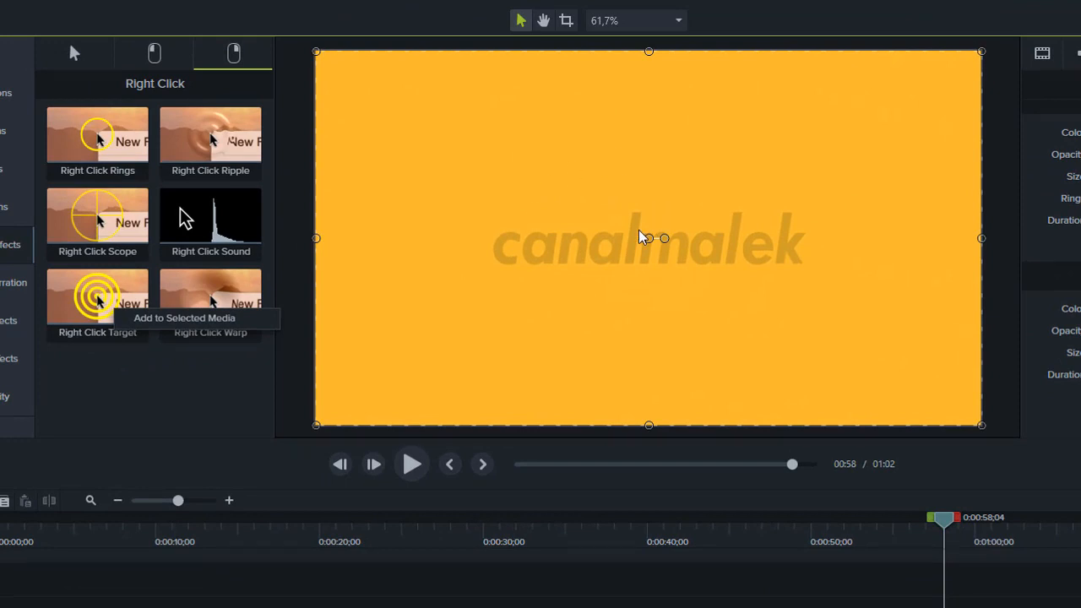
pyautogui.moveTo(944, 517)
pyautogui.mouseDown()
pyautogui.moveTo(912, 518)
pyautogui.moveTo(936, 521)
pyautogui.mouseUp()
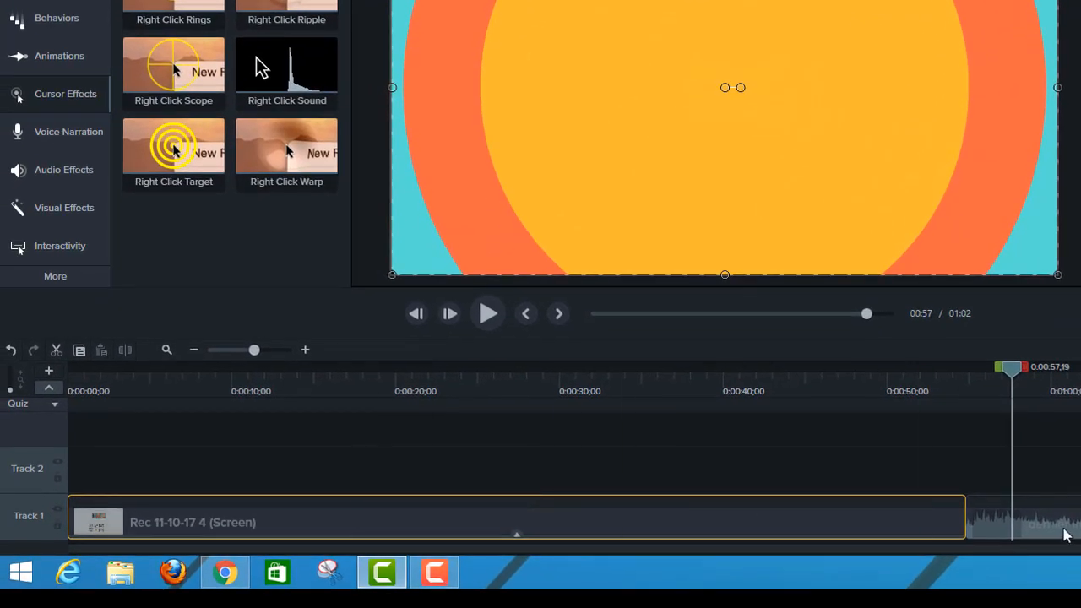
pyautogui.click(1054, 526)
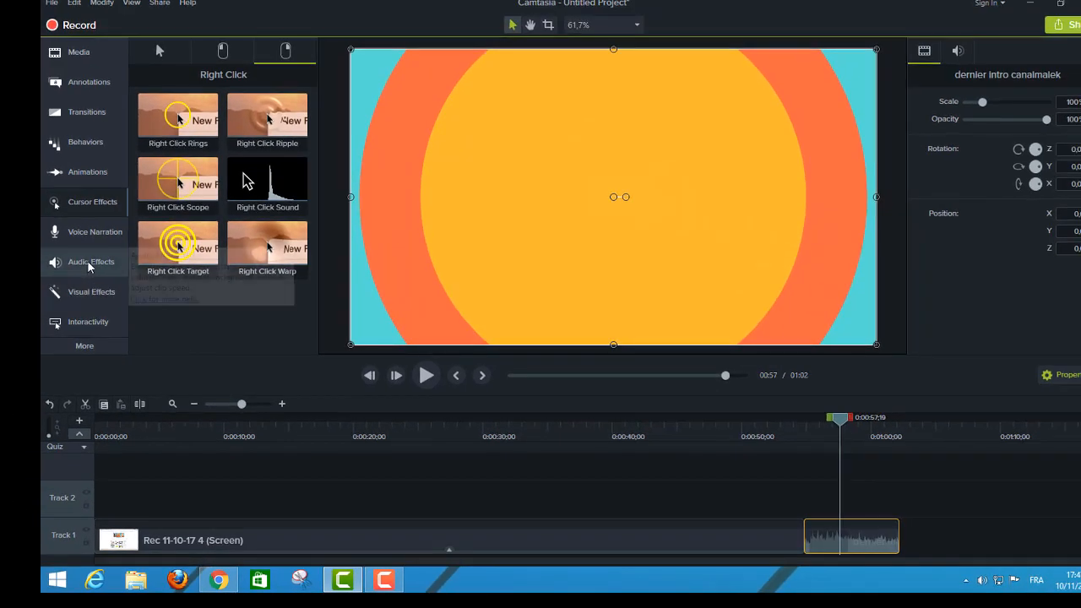
pyautogui.click(90, 264)
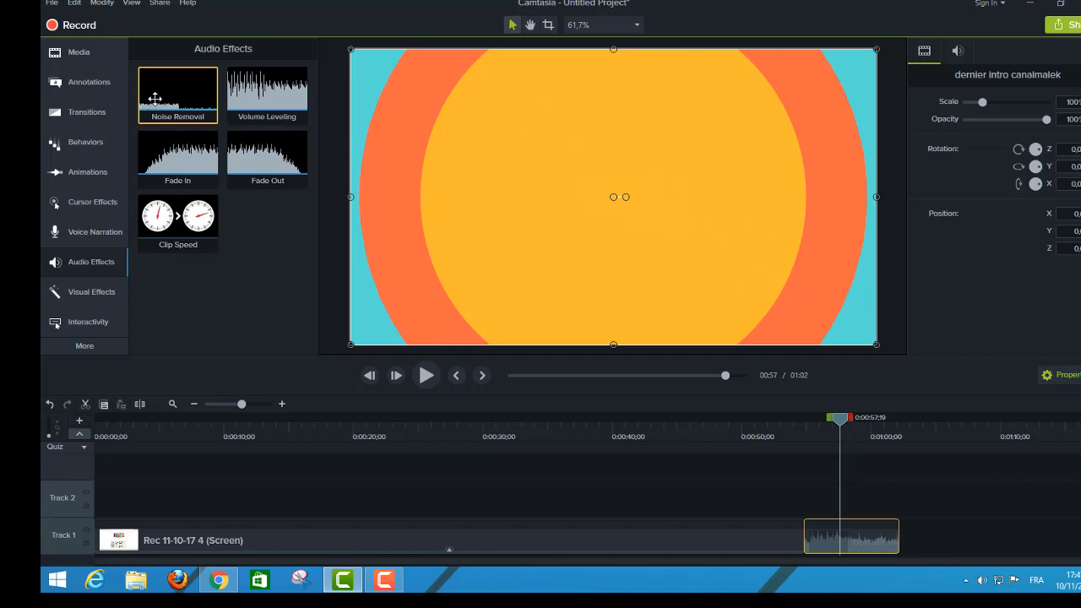
pyautogui.rightClick(160, 104)
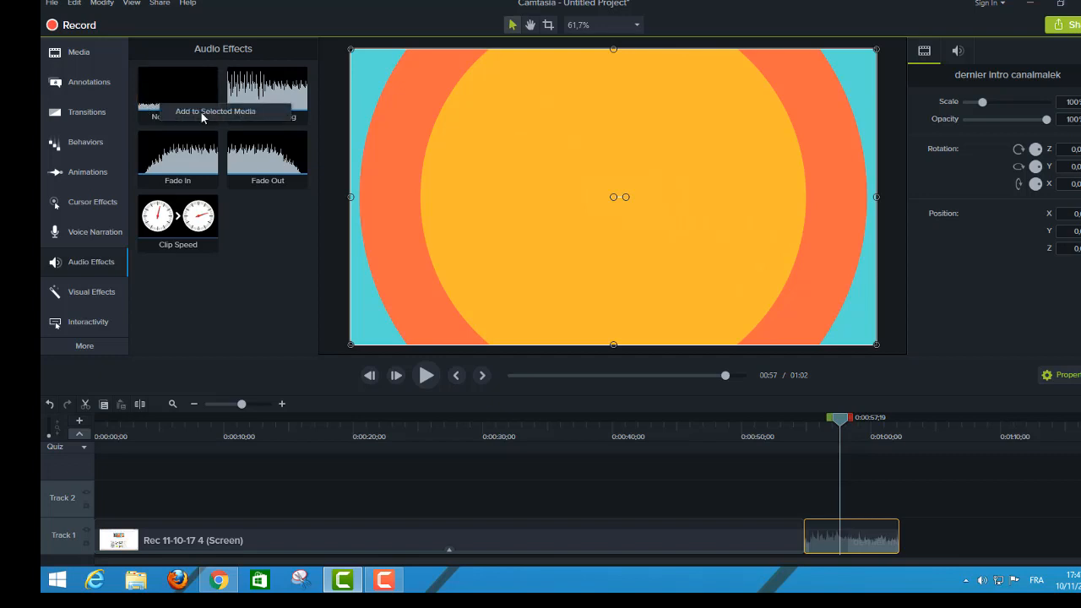
pyautogui.click(201, 112)
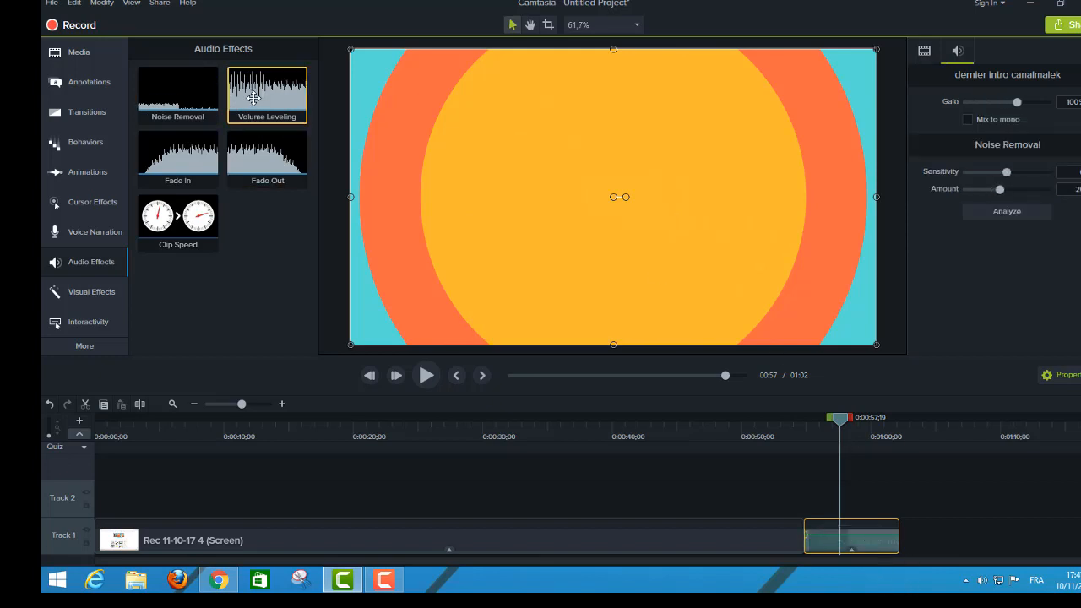
pyautogui.rightClick(254, 98)
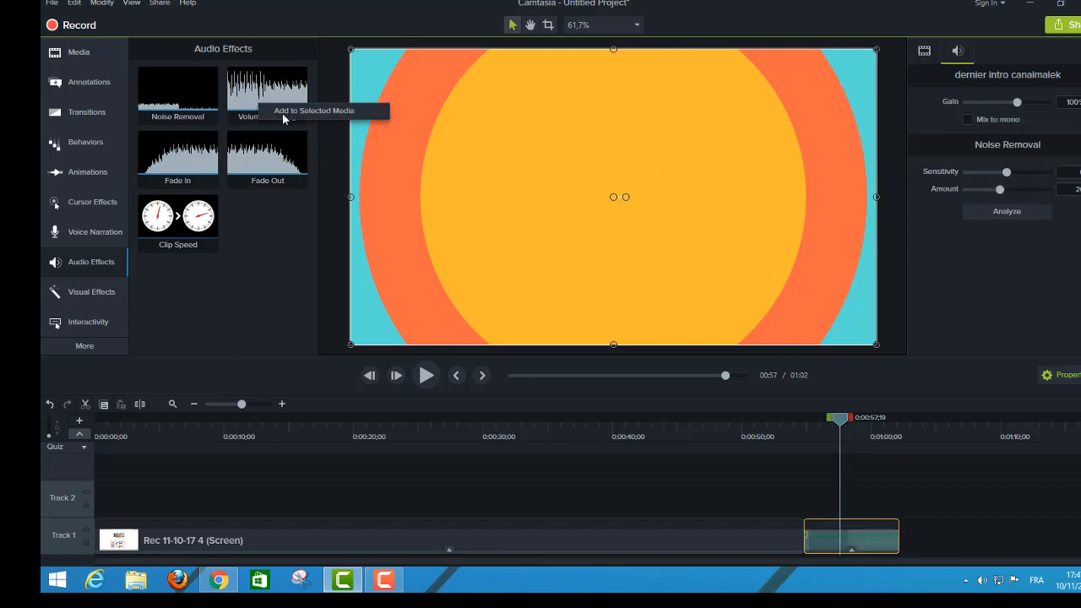
pyautogui.click(287, 107)
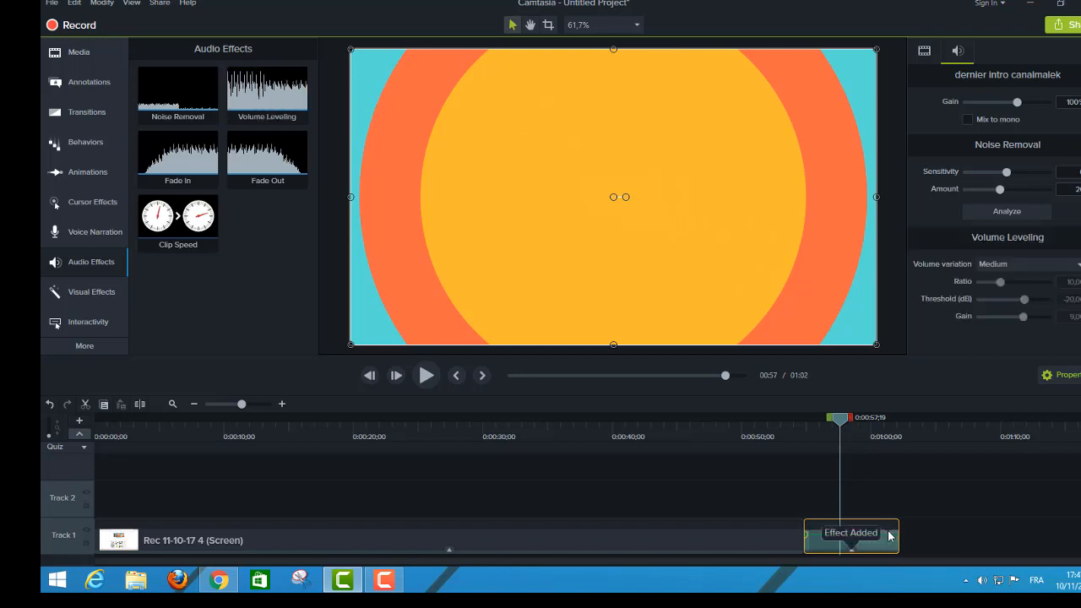
# - Add the Fade In and Fade Out audio effects to the dernier intro canalmalek clip
pyautogui.moveTo(889, 537); pyautogui.dragTo(886, 524)
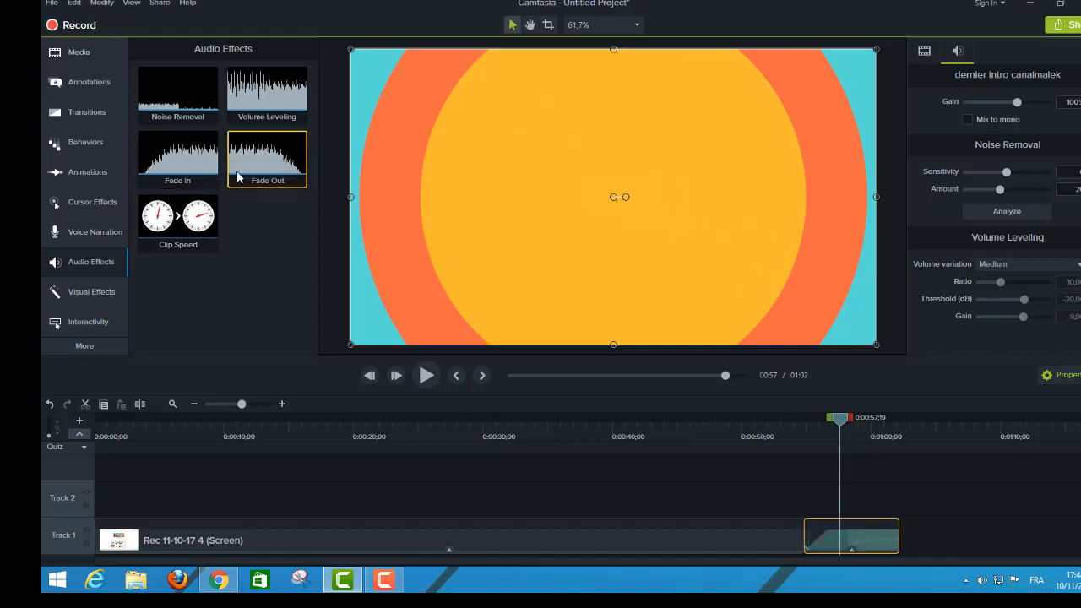
pyautogui.rightClick(270, 167)
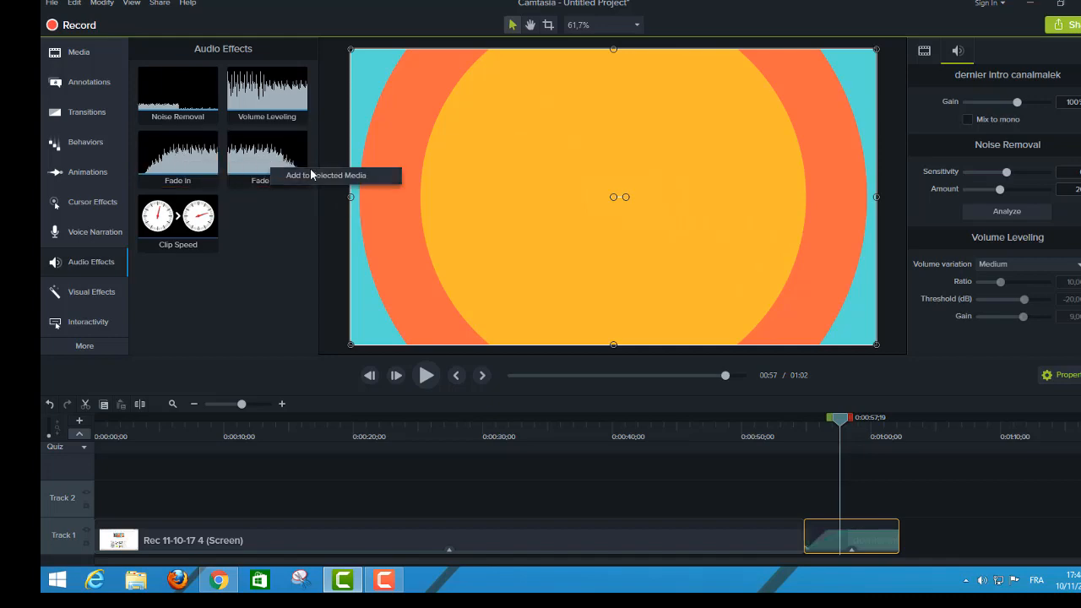
pyautogui.click(311, 175)
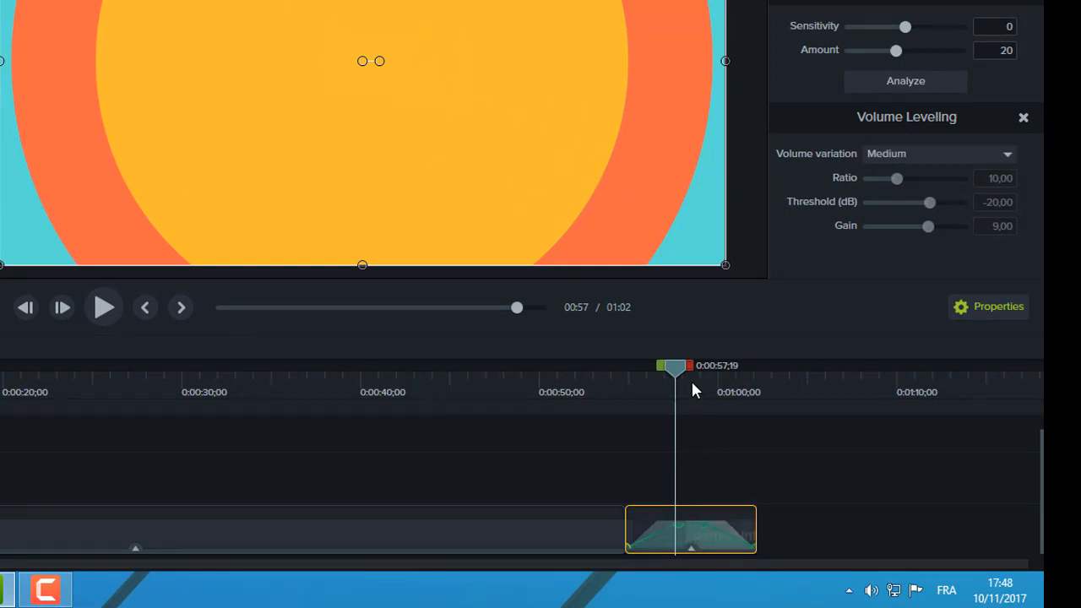
# - Separate the intro clip's audio from its video and delete the separated audio from Track 2
pyautogui.rightClick(715, 540)
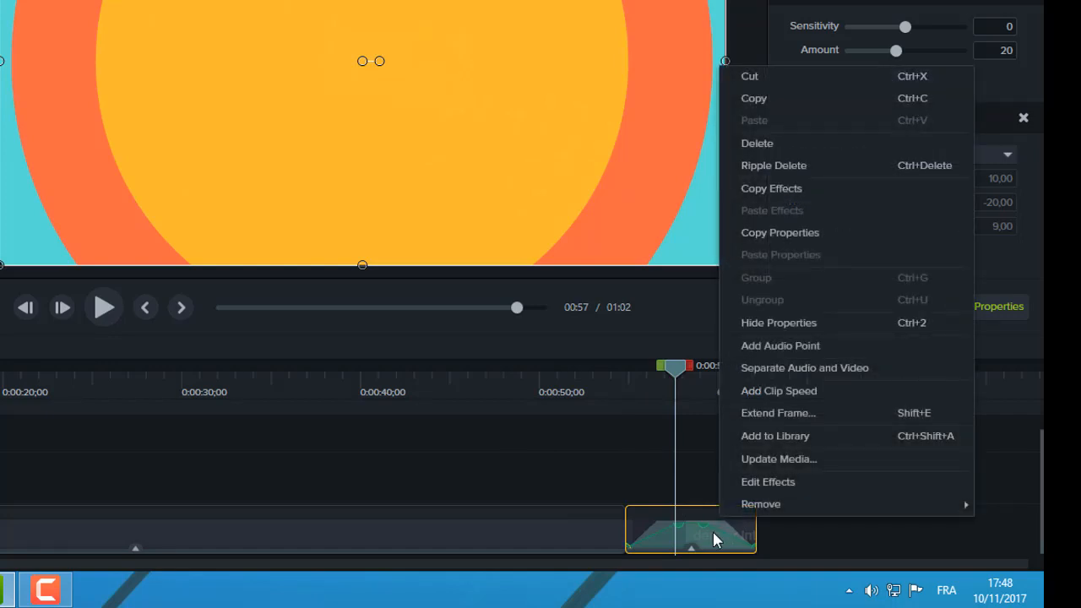
pyautogui.click(759, 368)
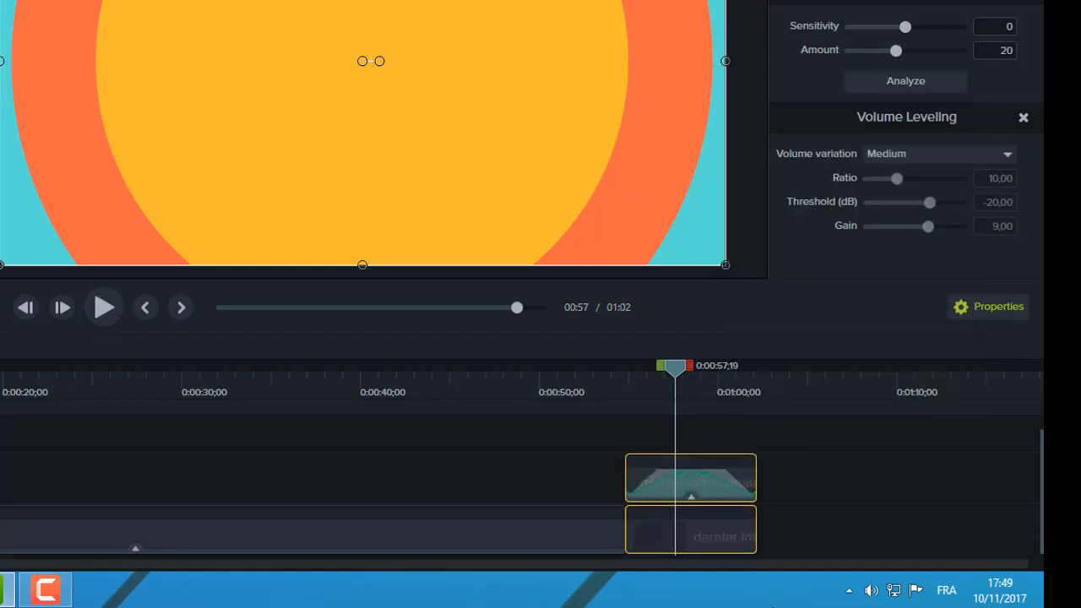
pyautogui.click(703, 480)
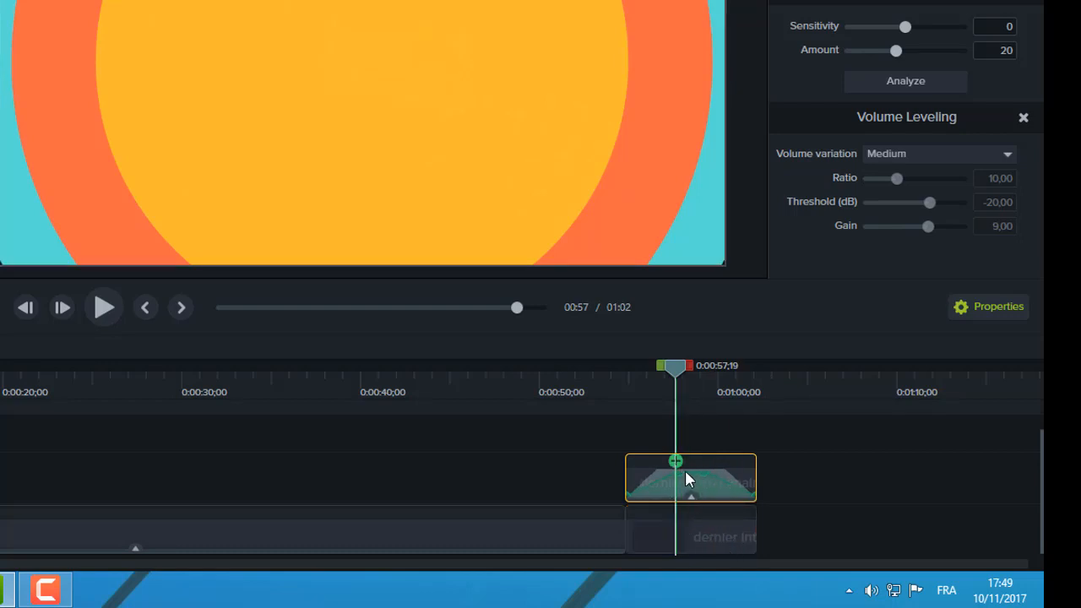
pyautogui.rightClick(709, 474)
pyautogui.click(746, 176)
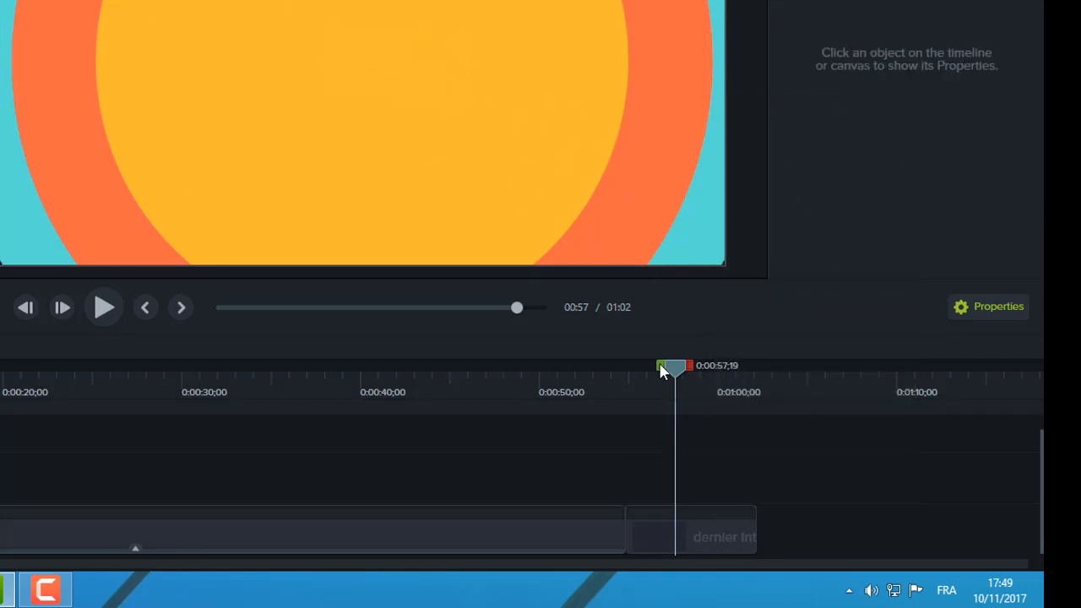
# - Record a voice narration of several seconds from the start of the intro clip and save it as Narration 13 in m4a format
pyautogui.moveTo(674, 367); pyautogui.dragTo(627, 373)
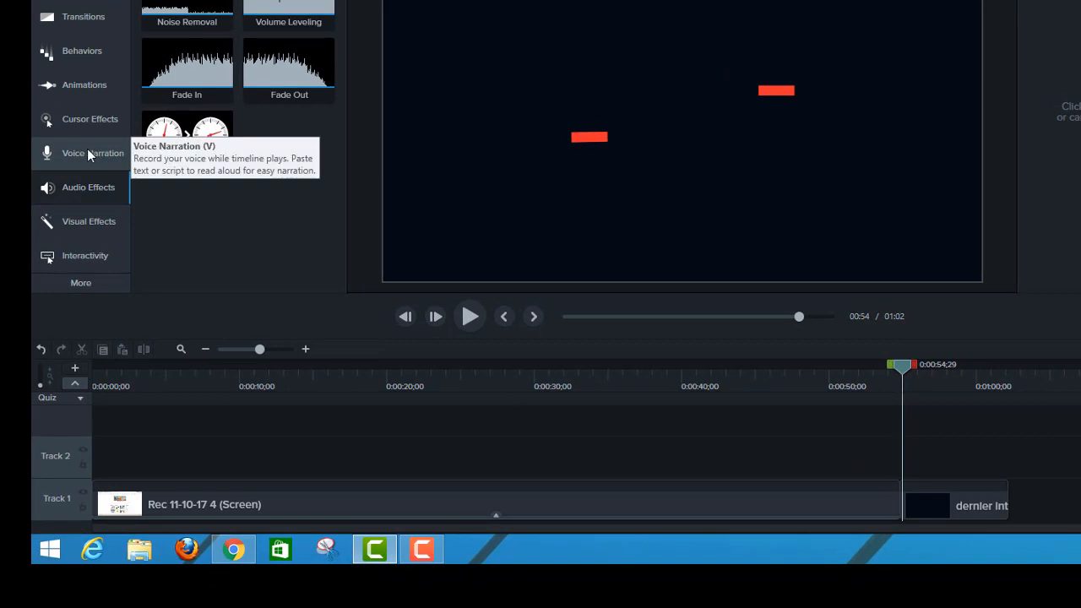
pyautogui.click(79, 154)
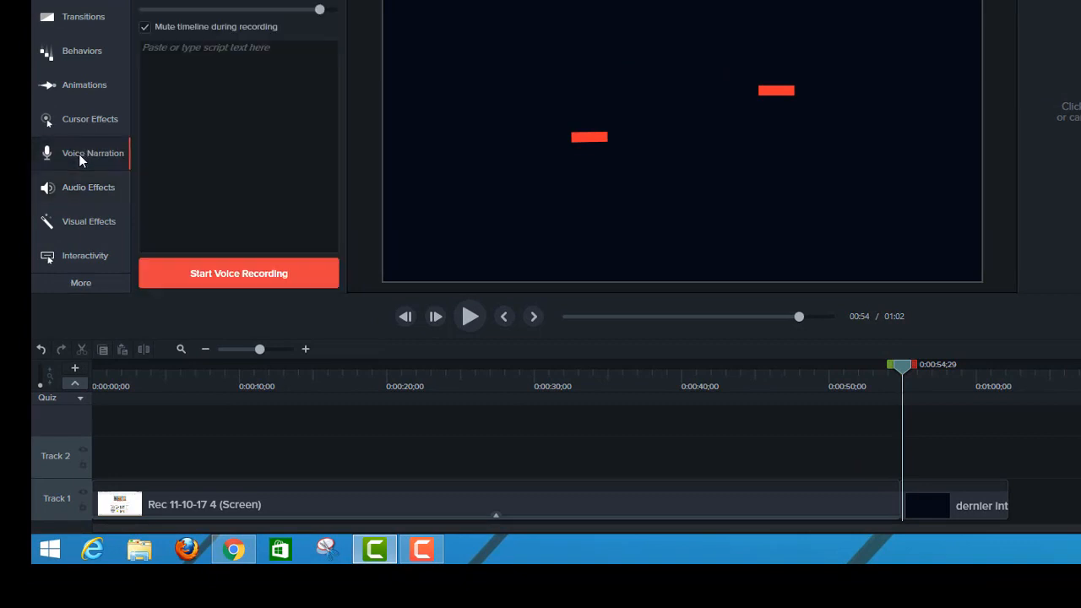
pyautogui.click(211, 273)
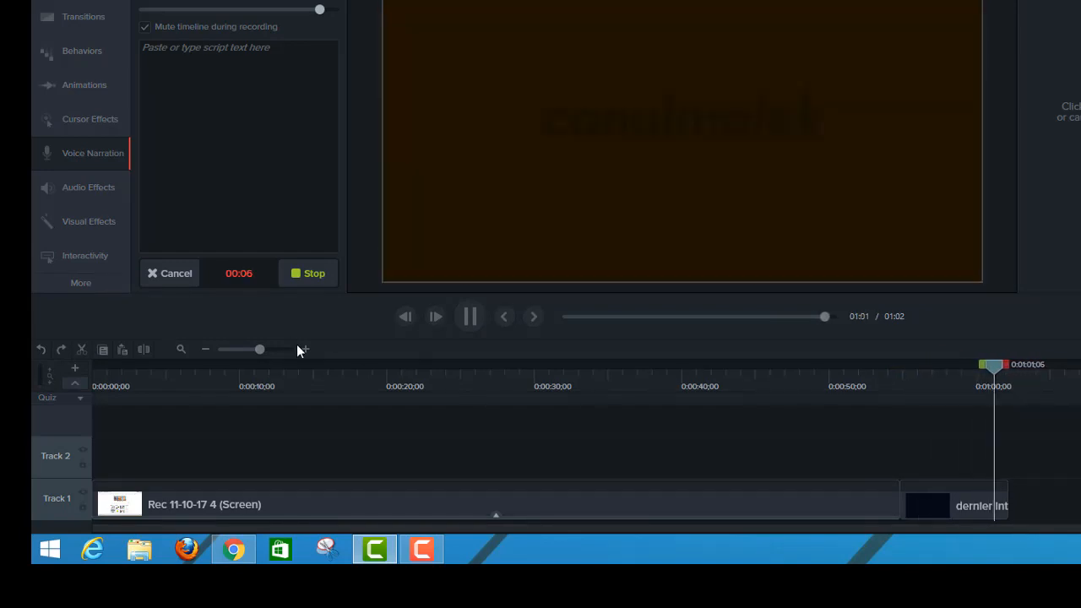
pyautogui.click(306, 277)
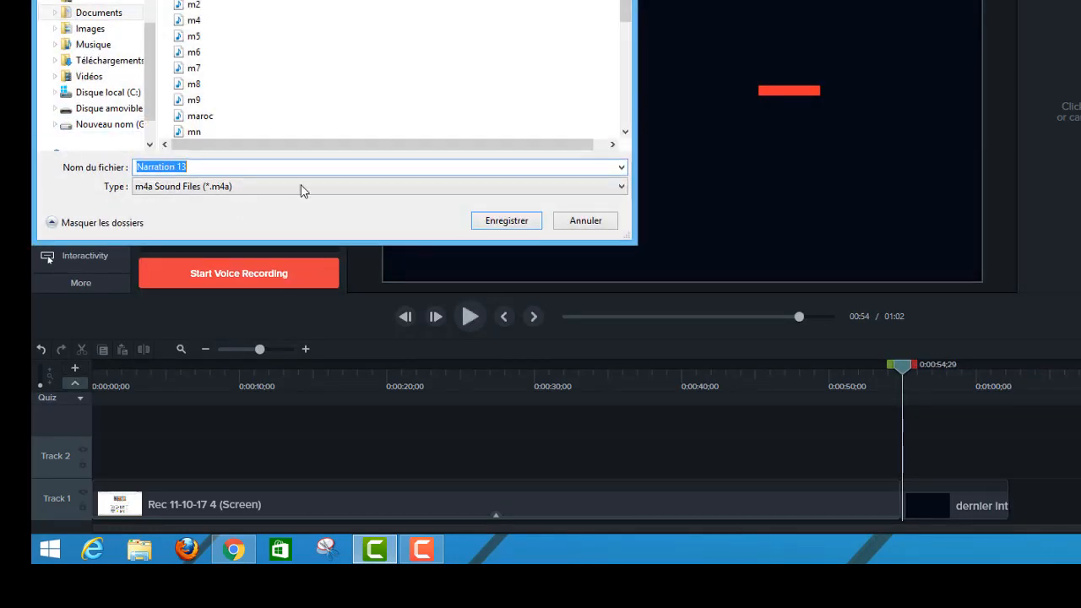
pyautogui.click(505, 221)
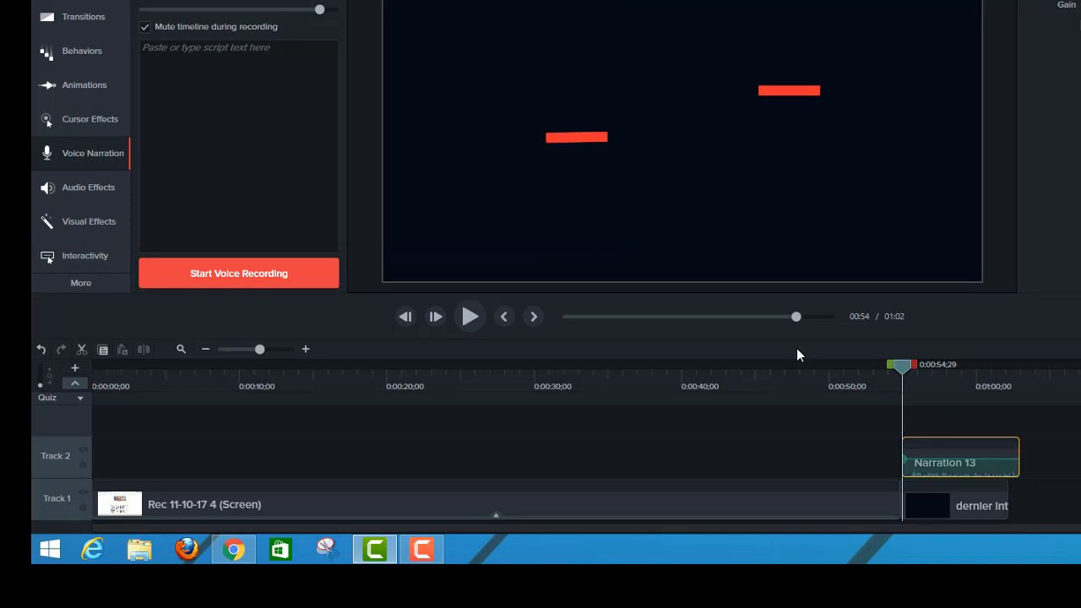
# - Play back the narration, trim its end to 0:01:02;13, and return the playhead to about 58 seconds
pyautogui.click(469, 316)
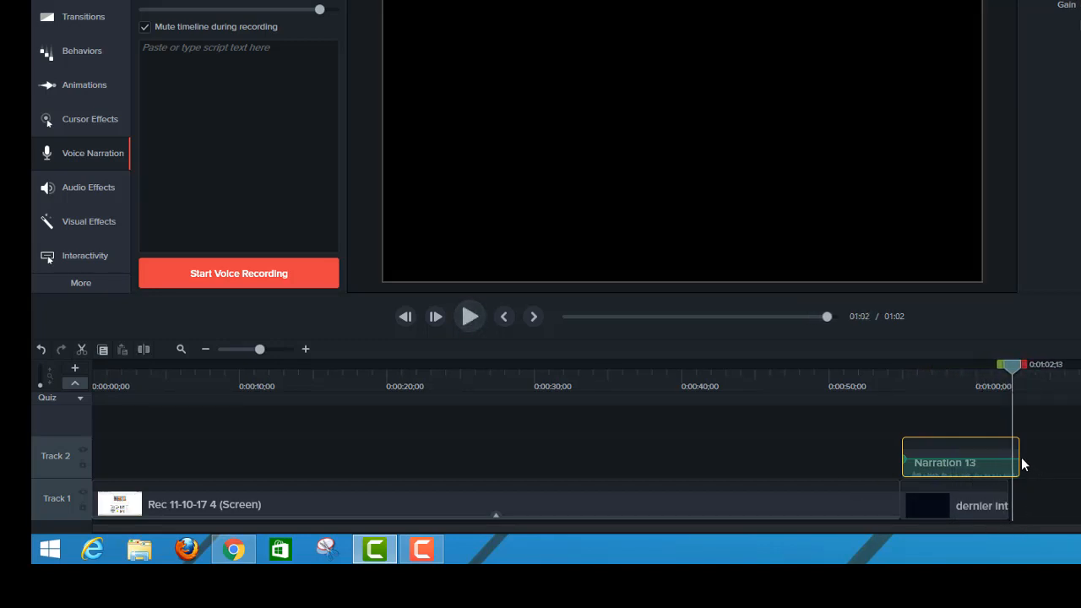
pyautogui.moveTo(1022, 463); pyautogui.dragTo(1011, 461)
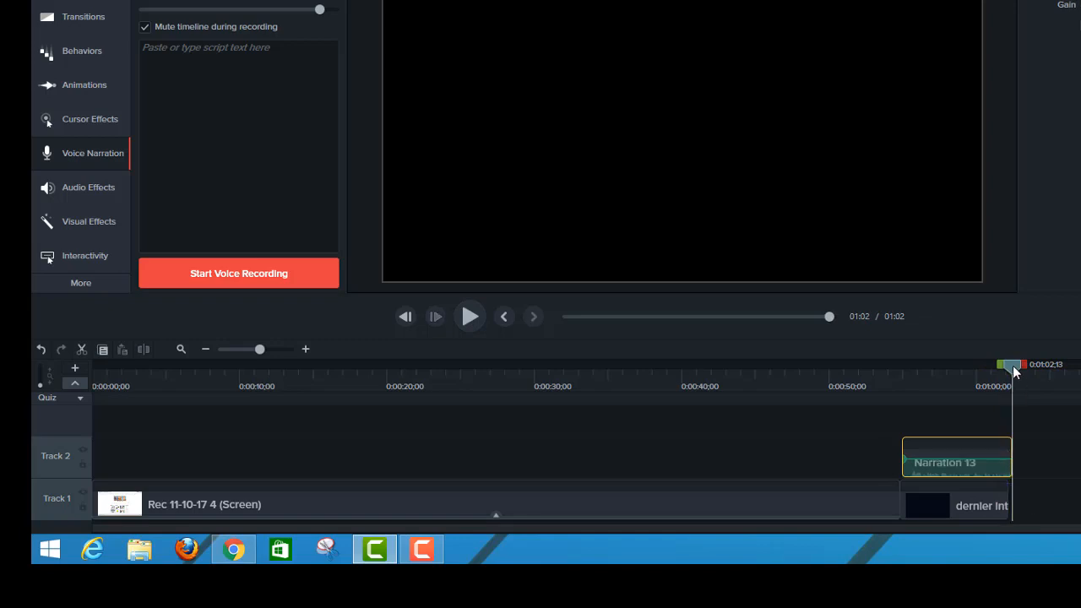
pyautogui.moveTo(1015, 372); pyautogui.dragTo(960, 374)
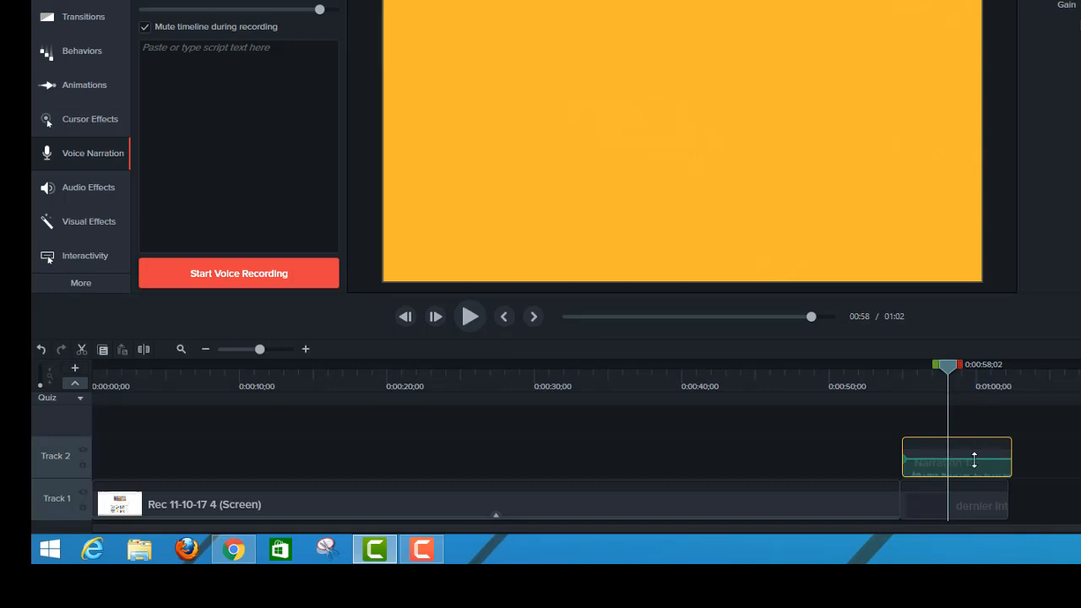
# - Try to add the Fade Out audio effect to the end of the narration clip
pyautogui.click(80, 189)
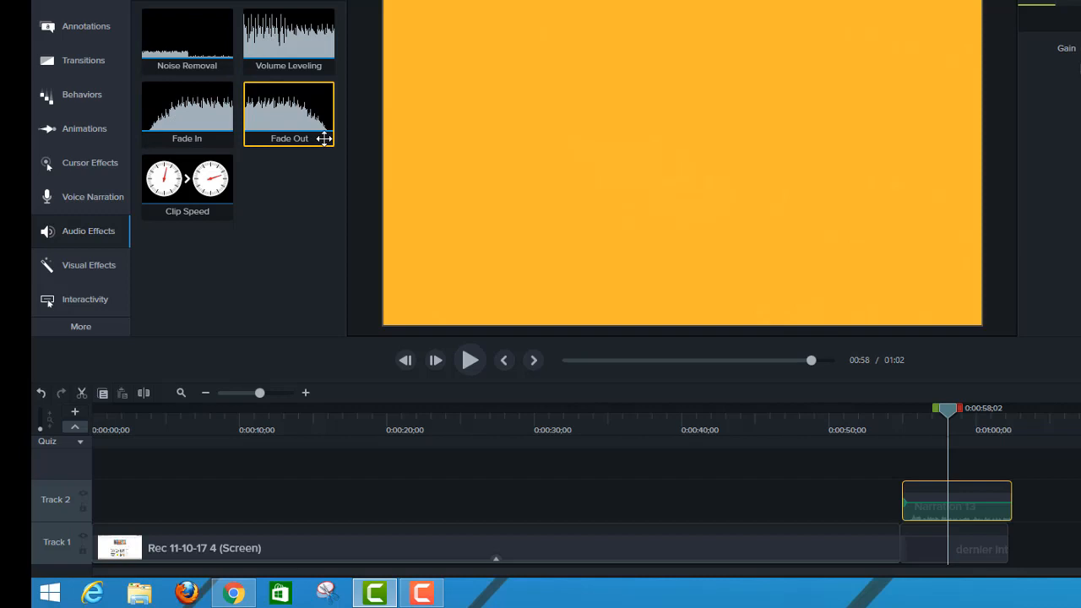
pyautogui.moveTo(324, 139); pyautogui.dragTo(991, 488)
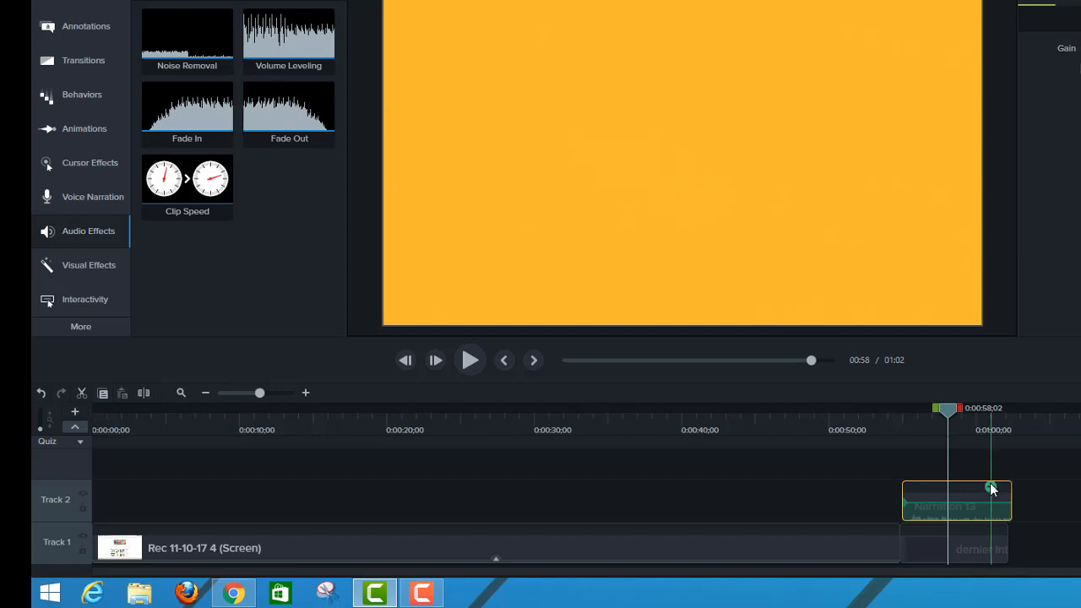
pyautogui.moveTo(991, 488); pyautogui.dragTo(990, 487)
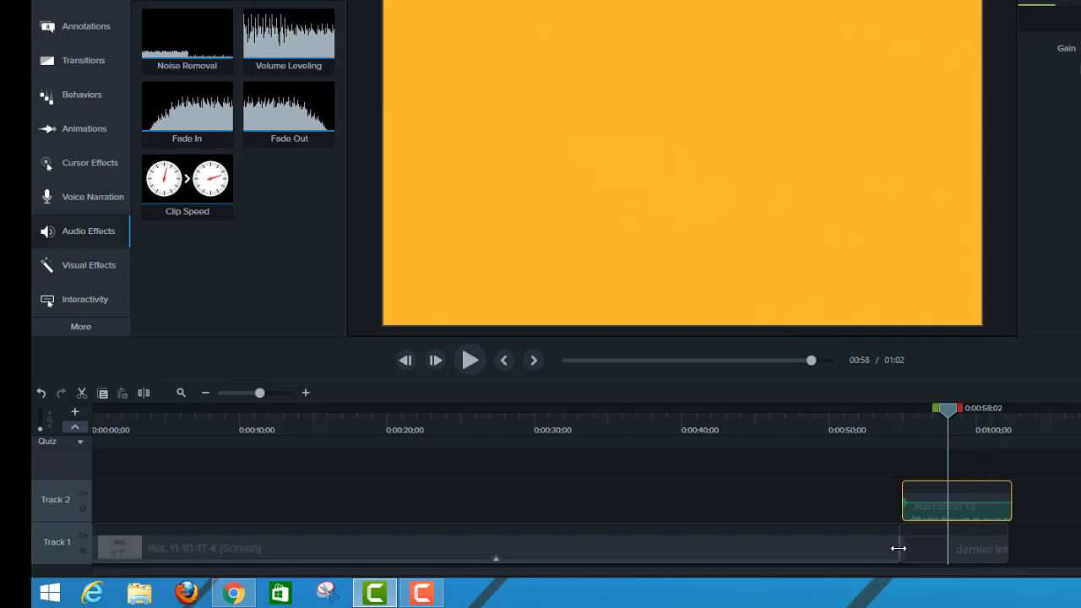
# - Delete the screen recording, the intro clip and the narration from the timeline
pyautogui.rightClick(757, 548)
pyautogui.click(801, 228)
pyautogui.rightClick(971, 540)
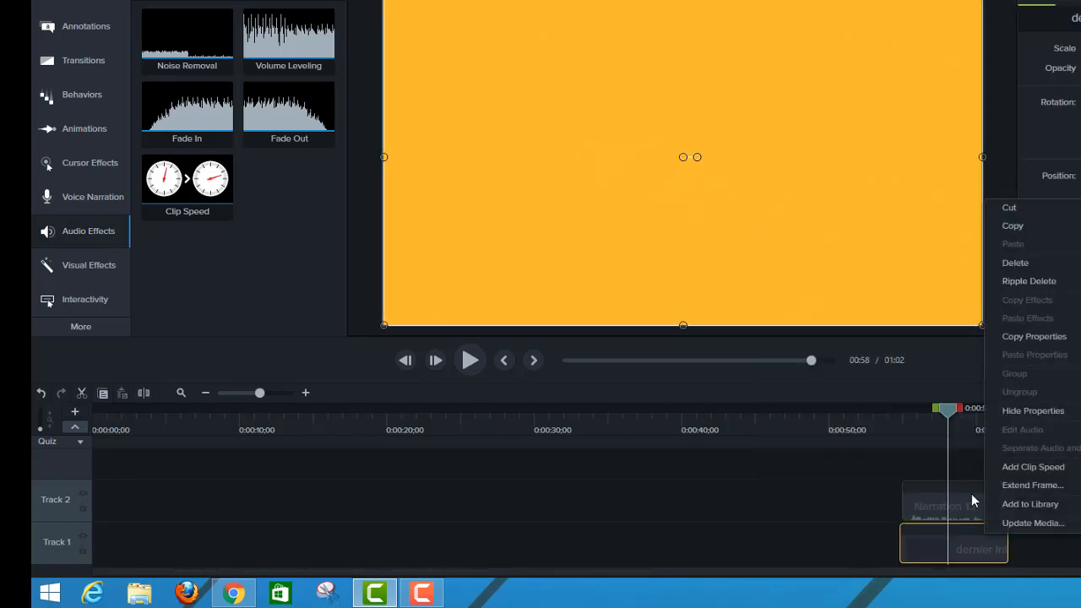
pyautogui.click(1025, 261)
pyautogui.rightClick(962, 500)
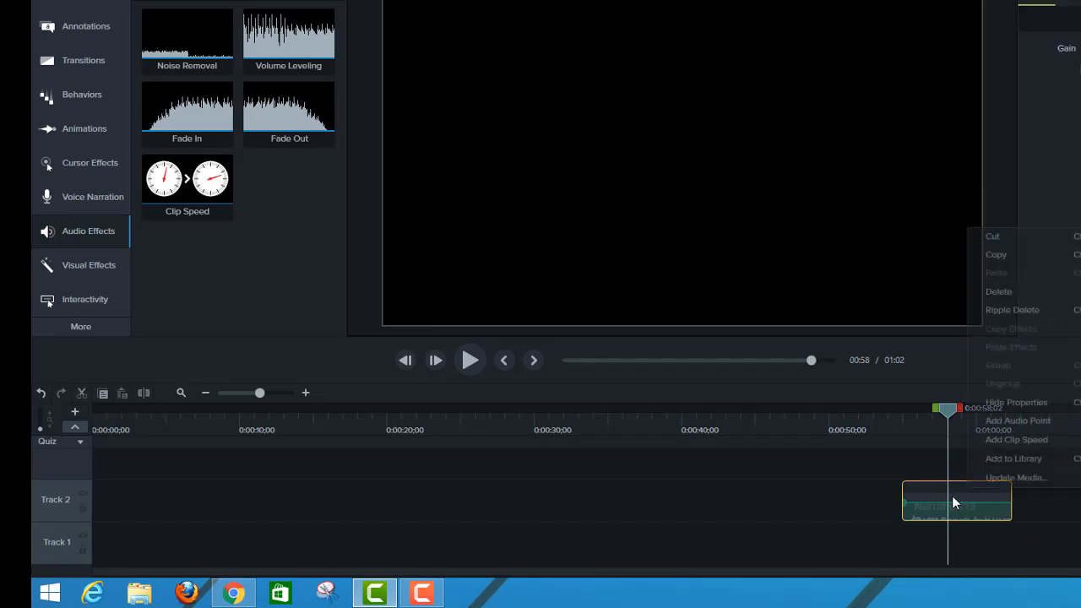
pyautogui.click(997, 291)
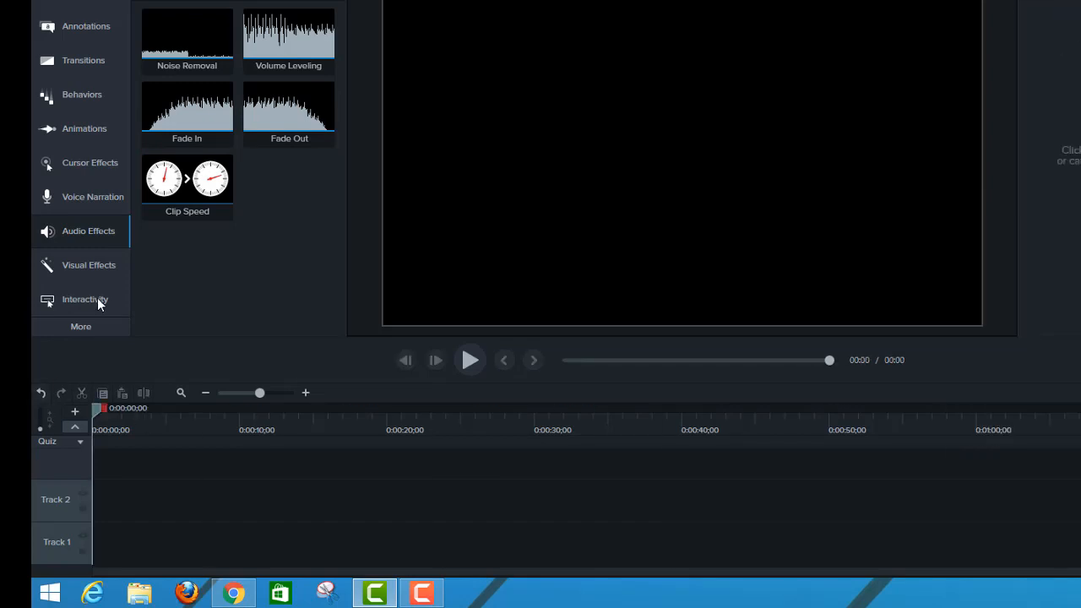
# - Import the image 20170923_123603 from the Images folder into the media bin
pyautogui.click(61, 8)
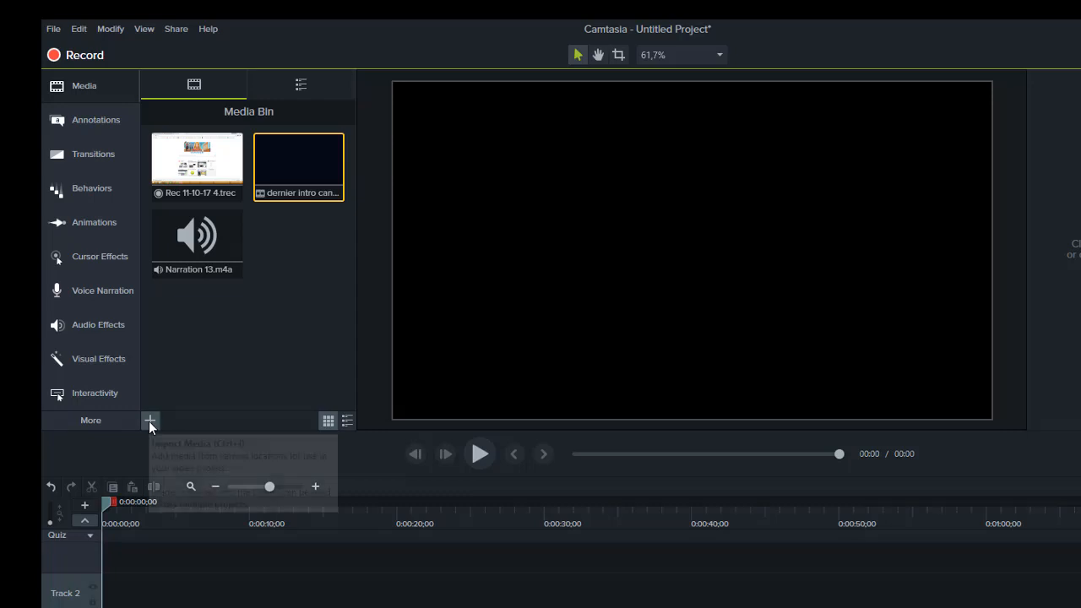
pyautogui.click(149, 421)
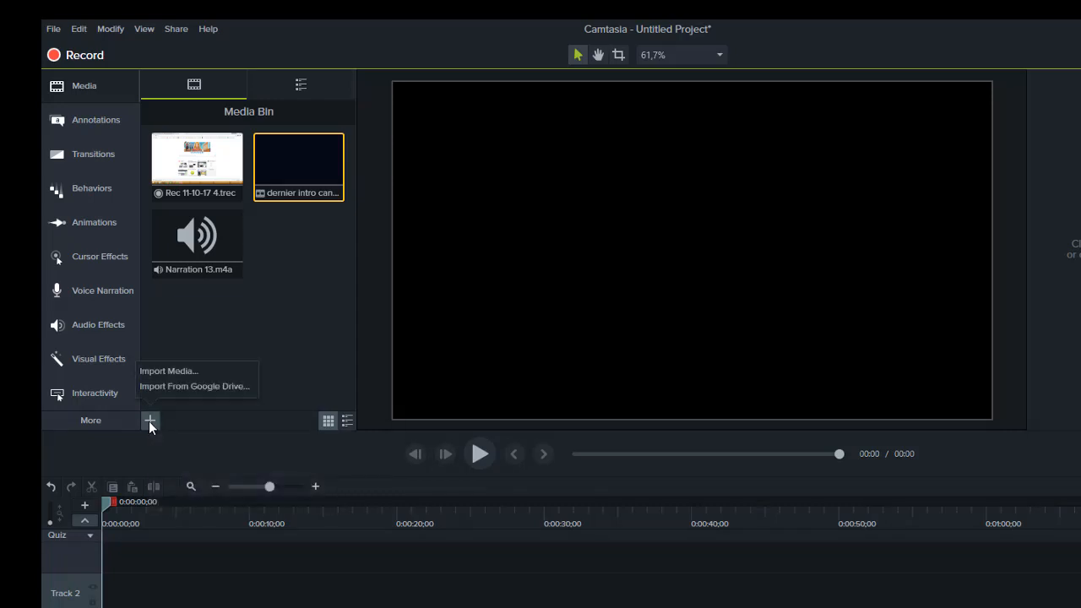
pyautogui.click(158, 370)
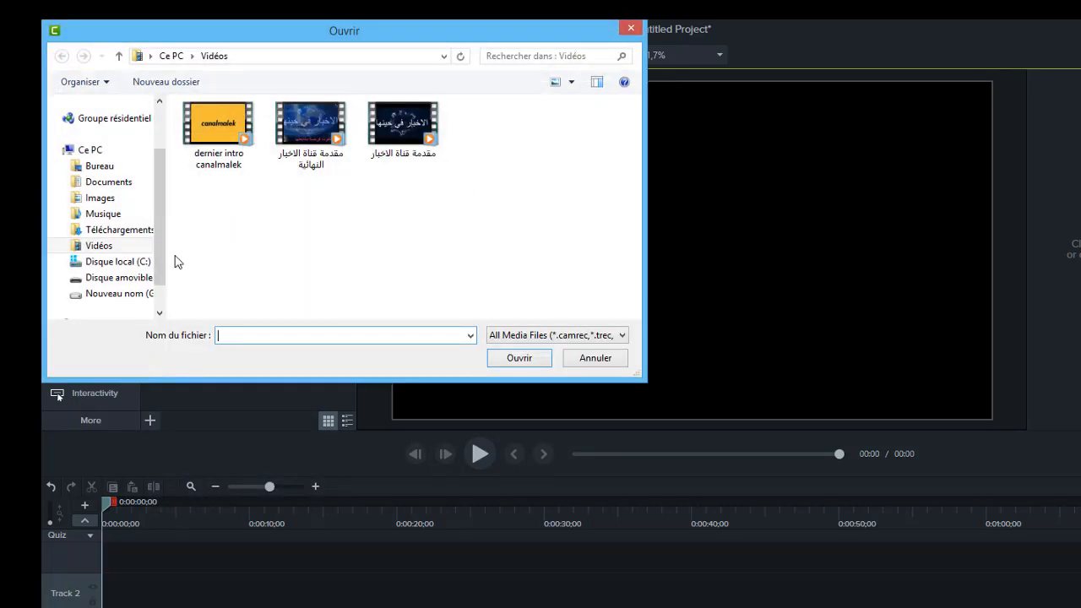
pyautogui.click(101, 201)
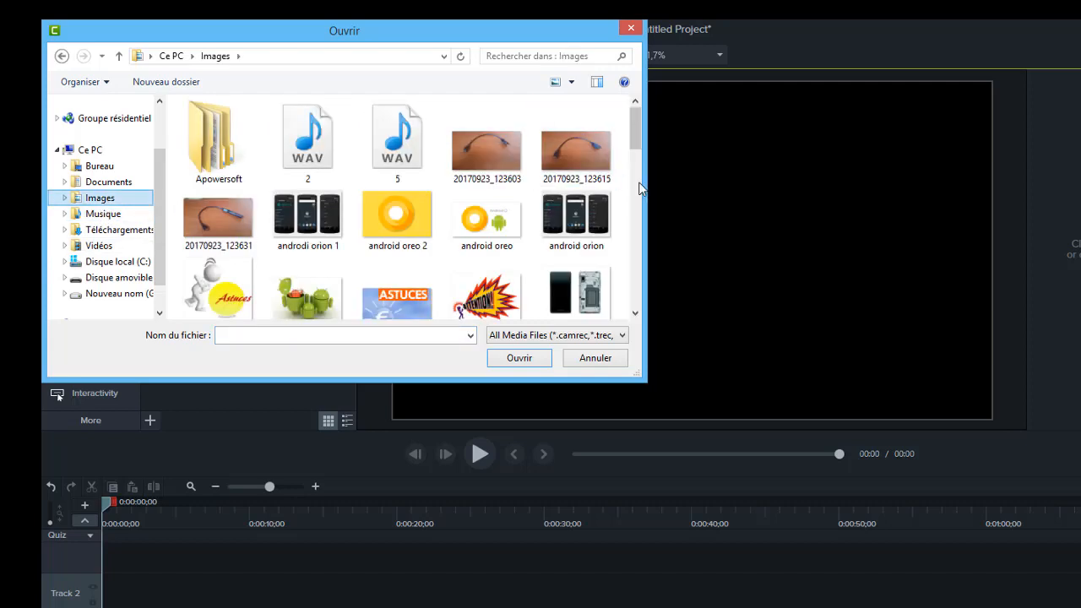
pyautogui.scroll(-3, 486, 145)
pyautogui.scroll(-2, 486, 146)
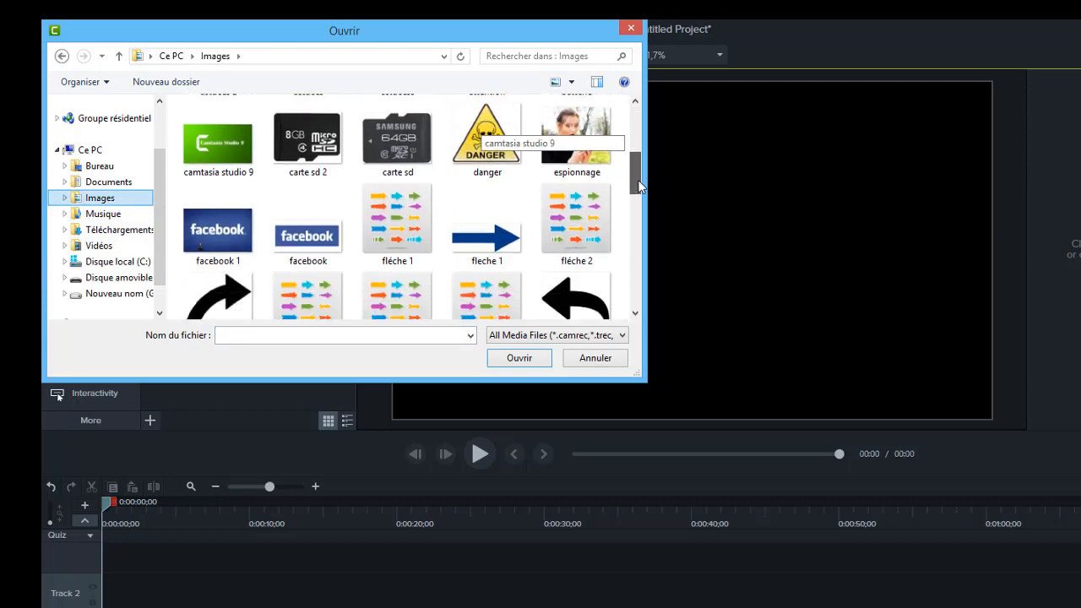
pyautogui.scroll(5, 486, 145)
pyautogui.click(486, 145)
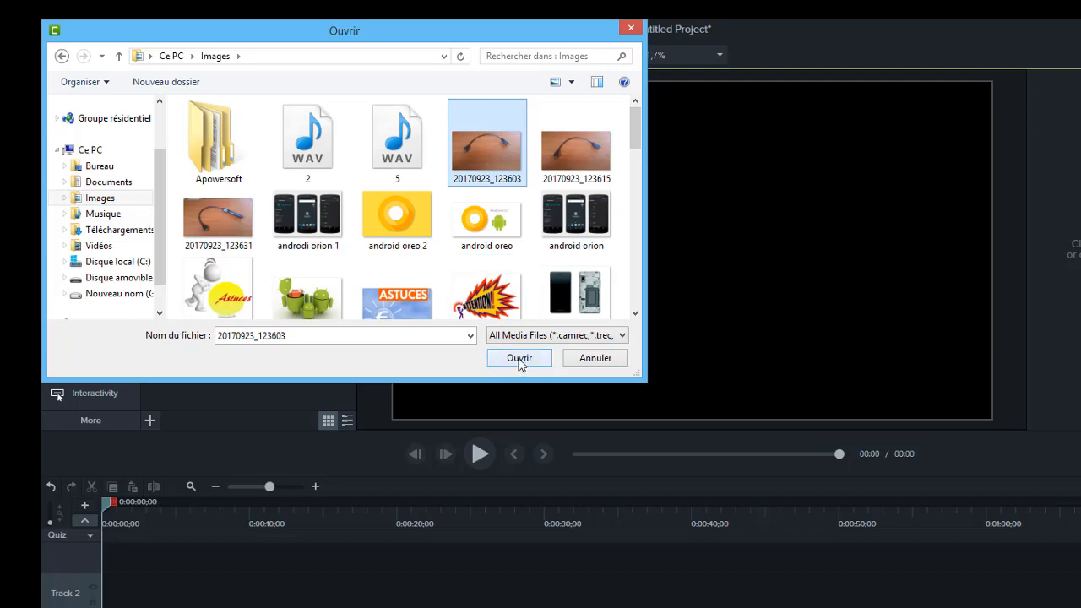
pyautogui.click(519, 358)
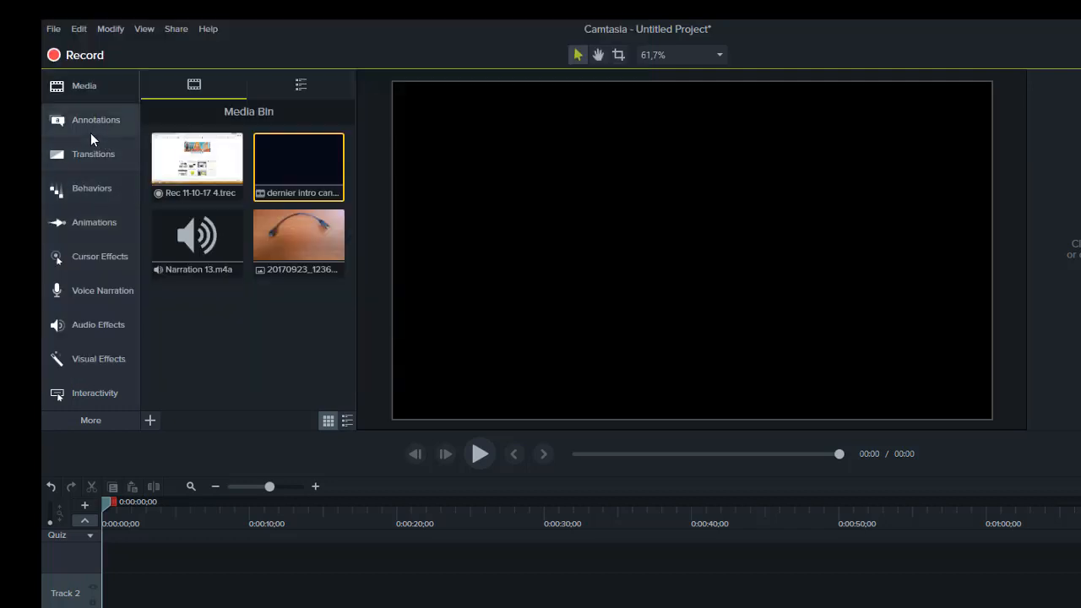
# - Import the image 20170923_123615 from the Images folder into the media bin
pyautogui.click(151, 418)
pyautogui.click(179, 364)
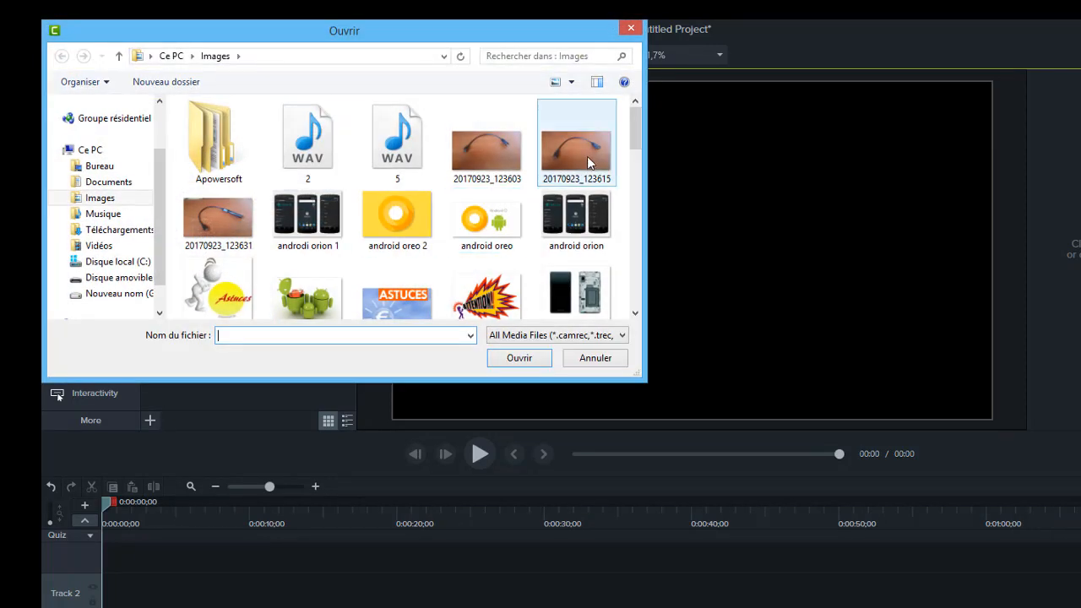
pyautogui.click(584, 147)
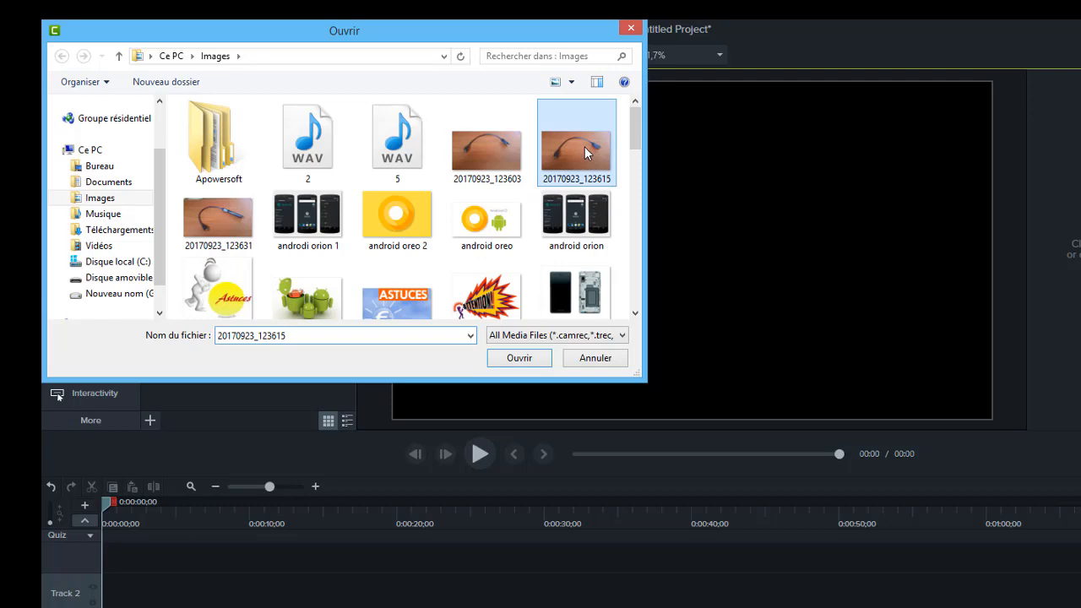
pyautogui.click(519, 358)
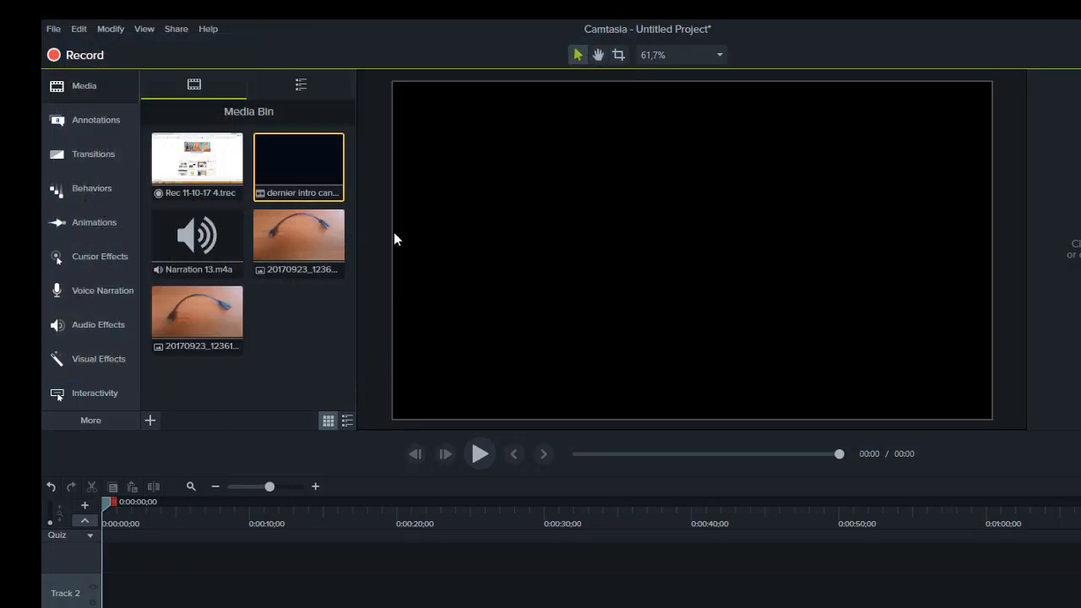
# - Place both imported cable images together at the start of Track 2
pyautogui.click(193, 320)
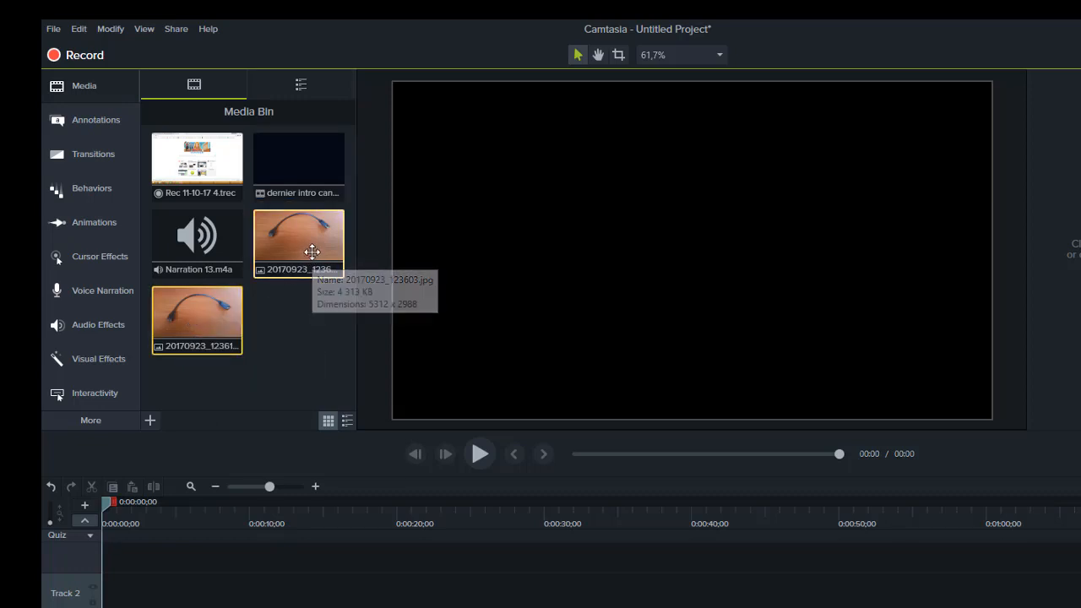
pyautogui.moveTo(277, 247); pyautogui.dragTo(188, 601)
pyautogui.moveTo(106, 603); pyautogui.dragTo(118, 601)
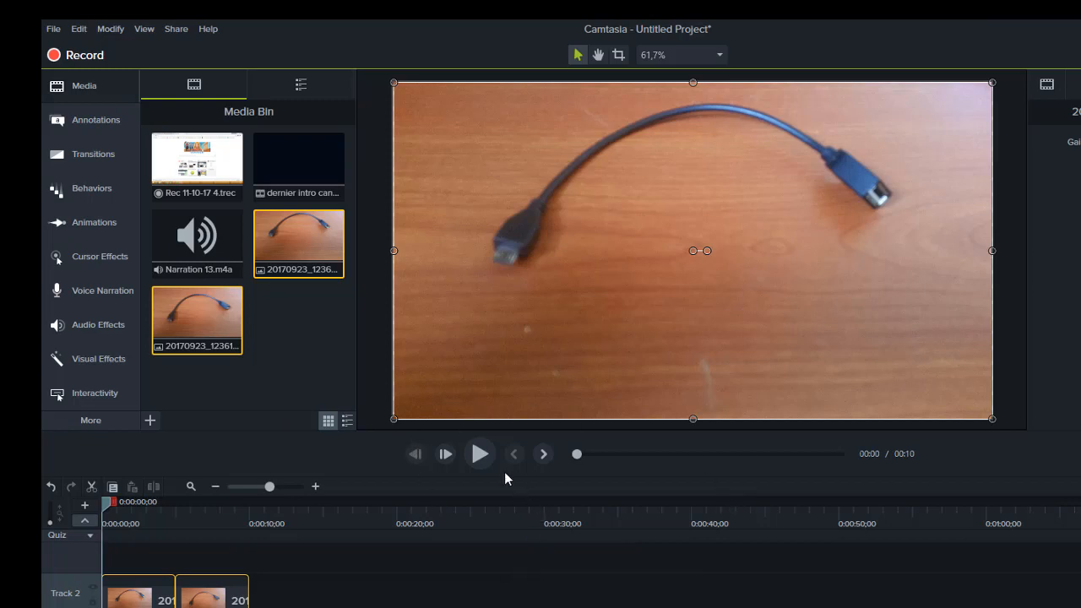
# - Preview about three seconds of the image sequence, and move the second image clip away from the first and back against it
pyautogui.click(483, 454)
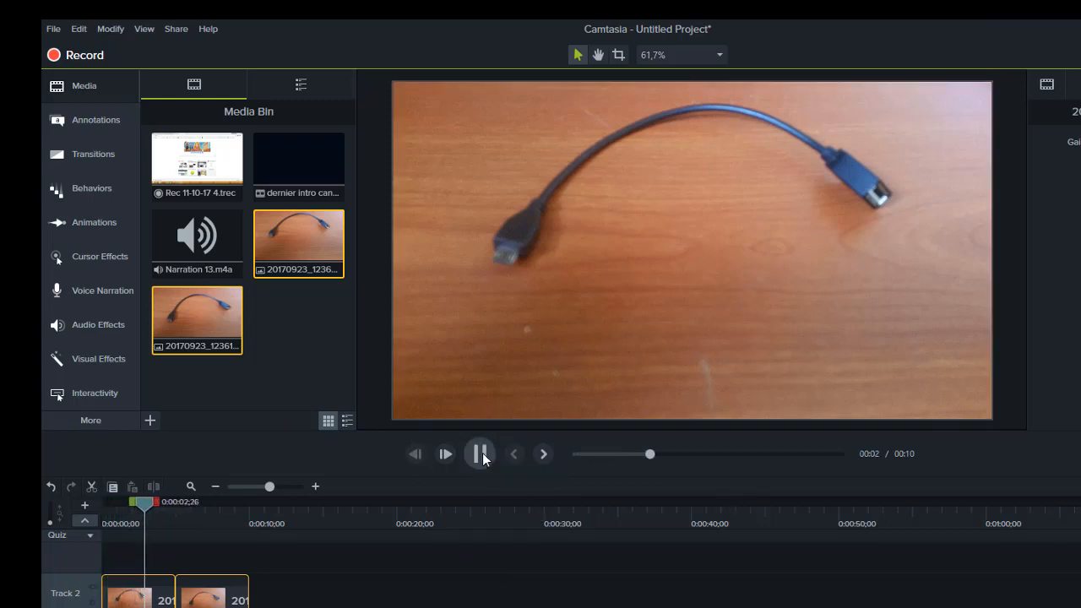
pyautogui.click(484, 458)
pyautogui.moveTo(205, 597); pyautogui.dragTo(254, 604)
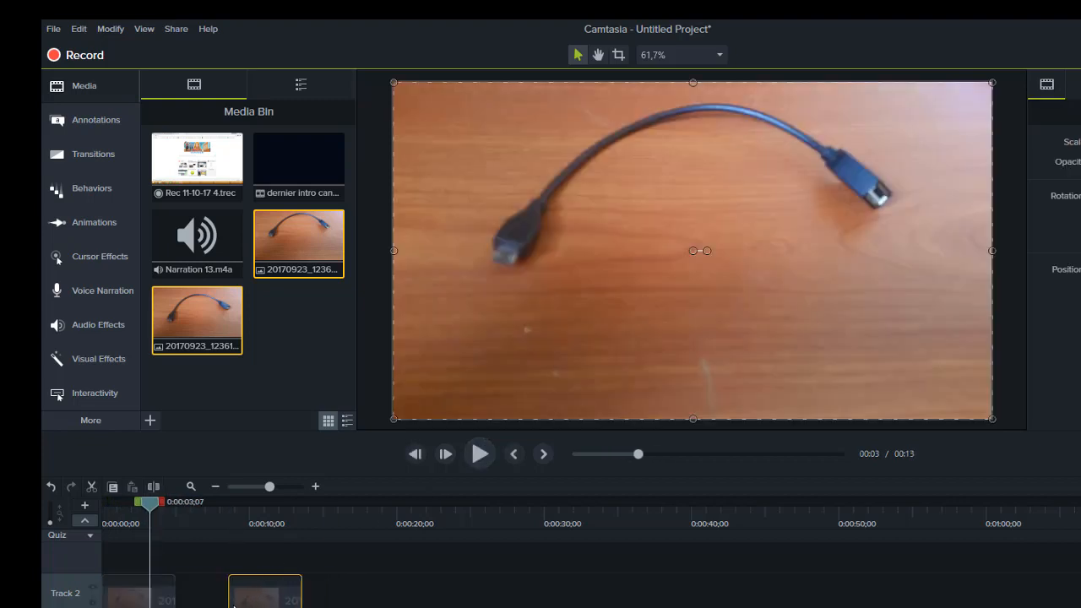
pyautogui.moveTo(265, 603); pyautogui.dragTo(214, 603)
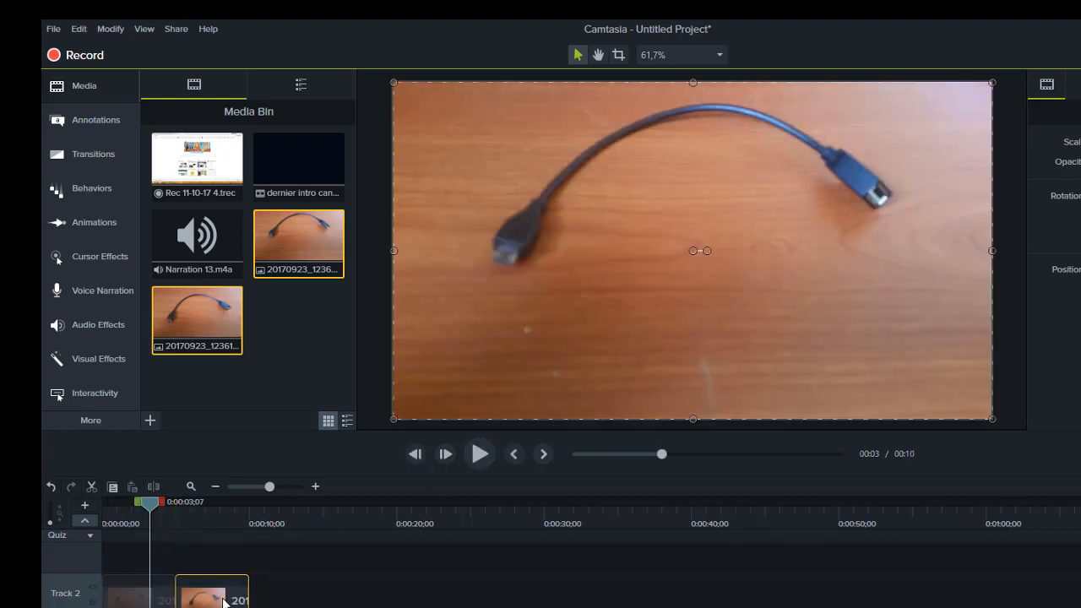
# - Group the two image clips on Track 2 into a single group
pyautogui.click(126, 598)
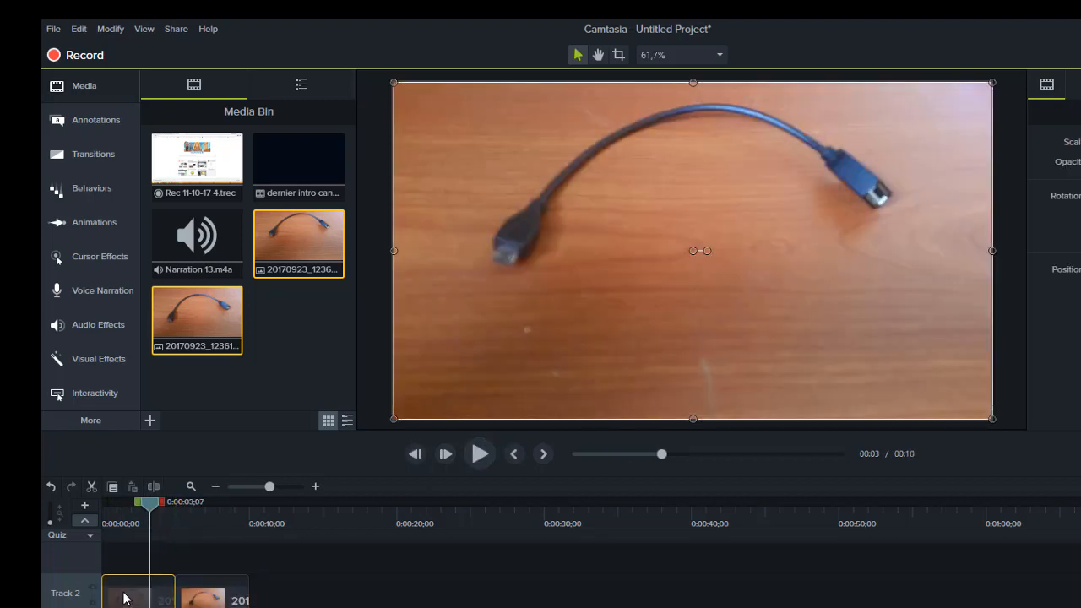
pyautogui.rightClick(212, 601)
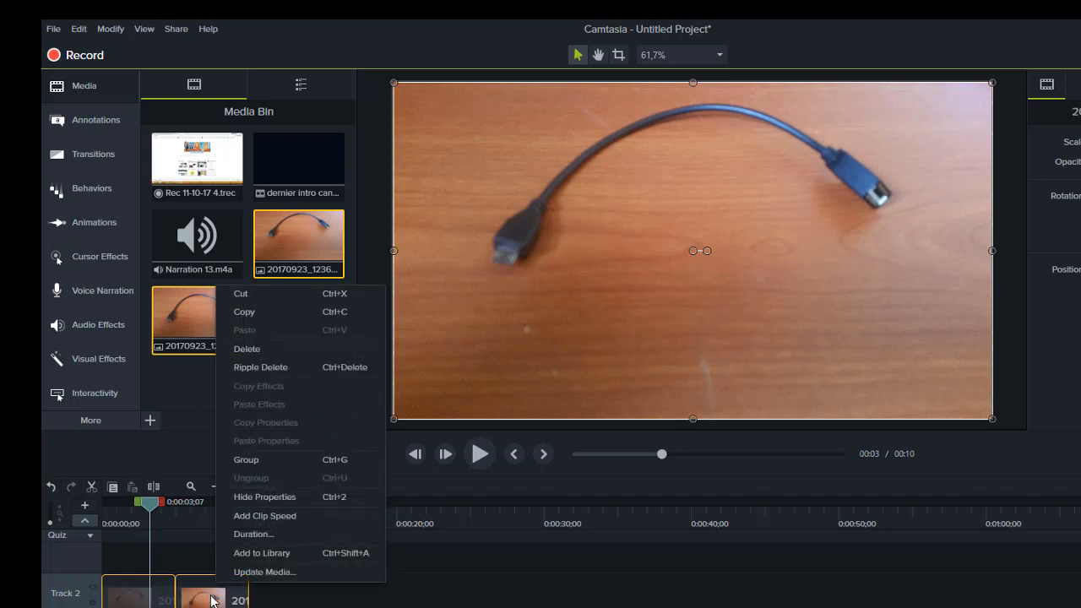
pyautogui.click(251, 461)
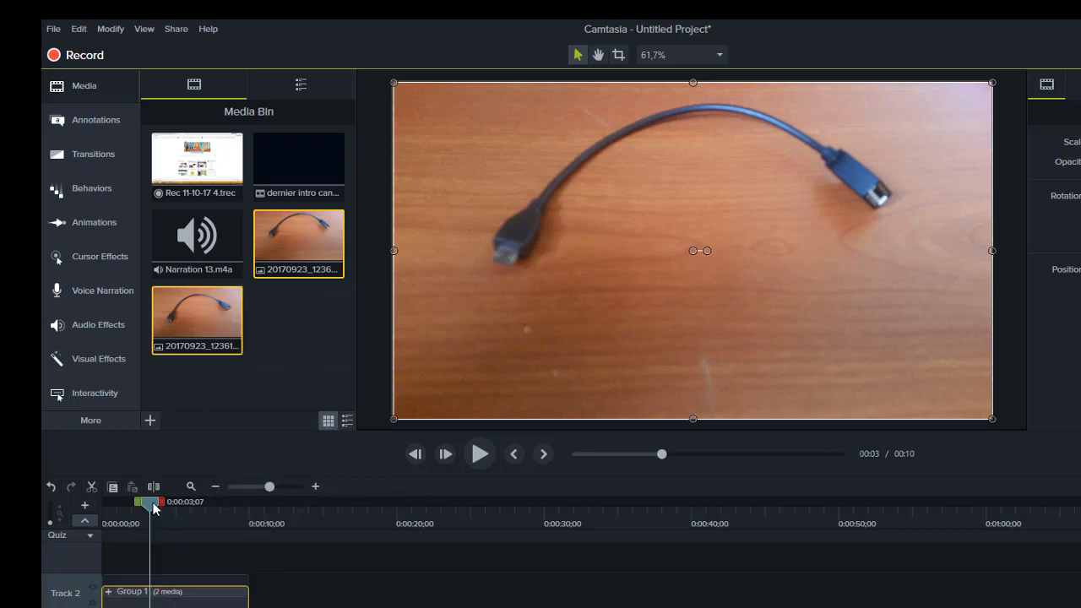
pyautogui.moveTo(193, 605)
pyautogui.mouseDown()
pyautogui.moveTo(266, 605)
pyautogui.moveTo(187, 606)
pyautogui.mouseUp()
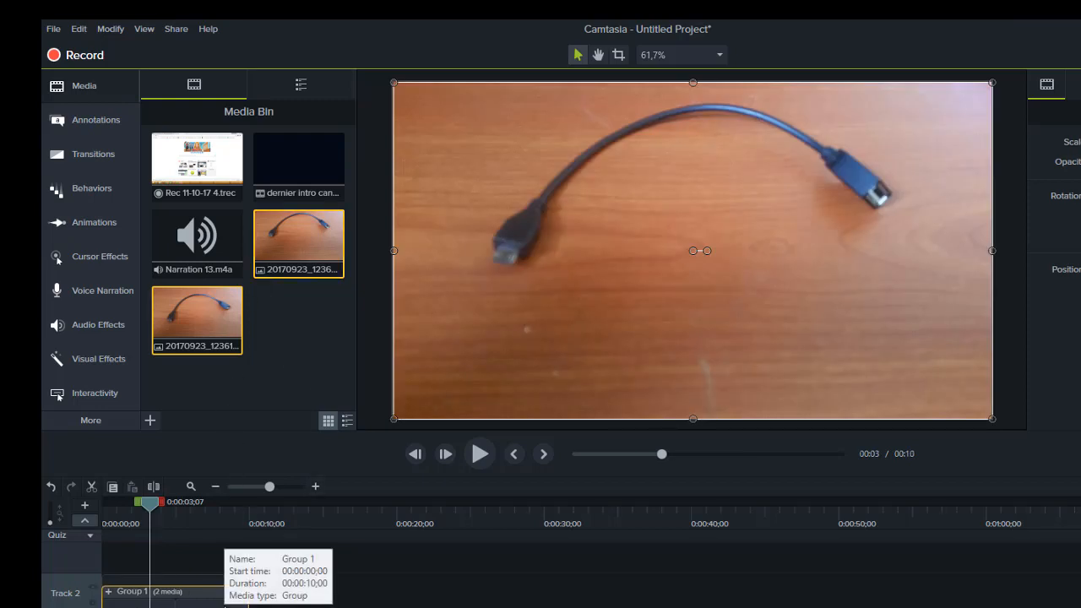
pyautogui.click(288, 487)
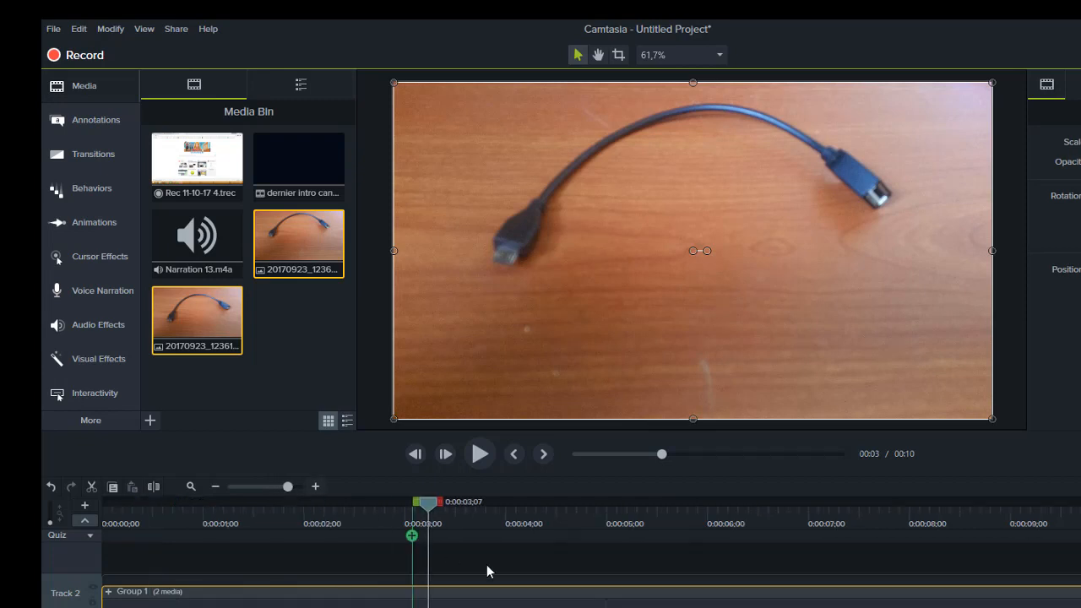